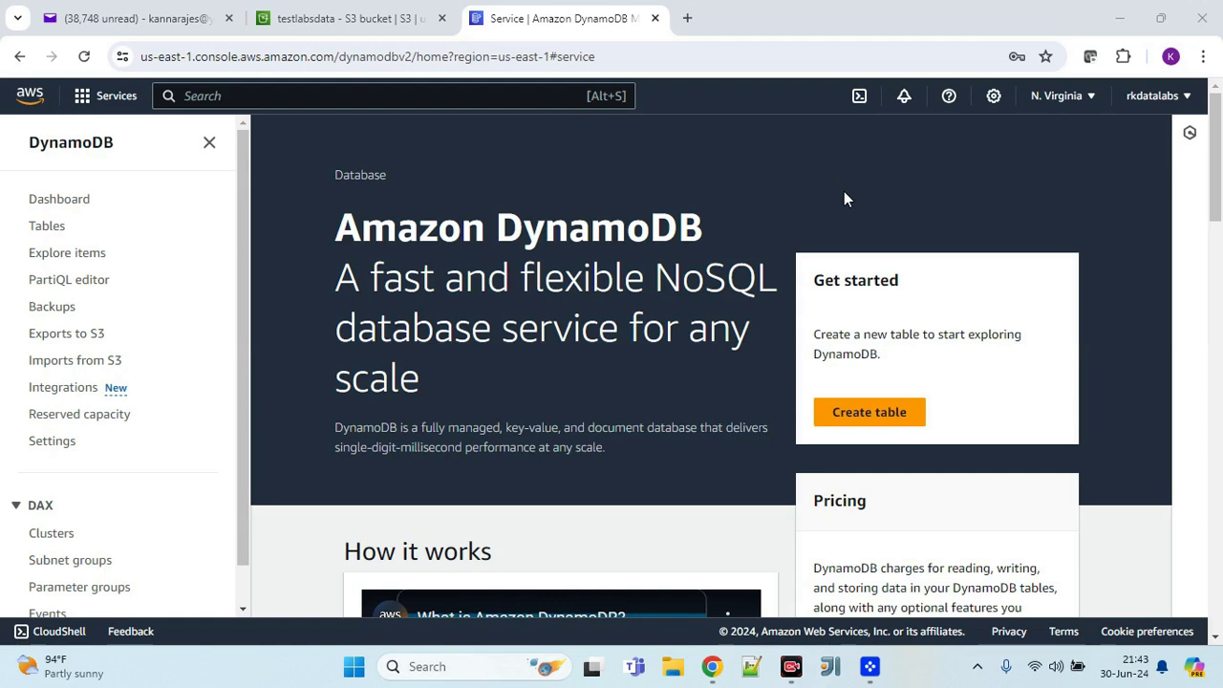
Step: Start a new DynamoDB table named testdatalabs1 with a String partition key called id
left_click(891, 417)
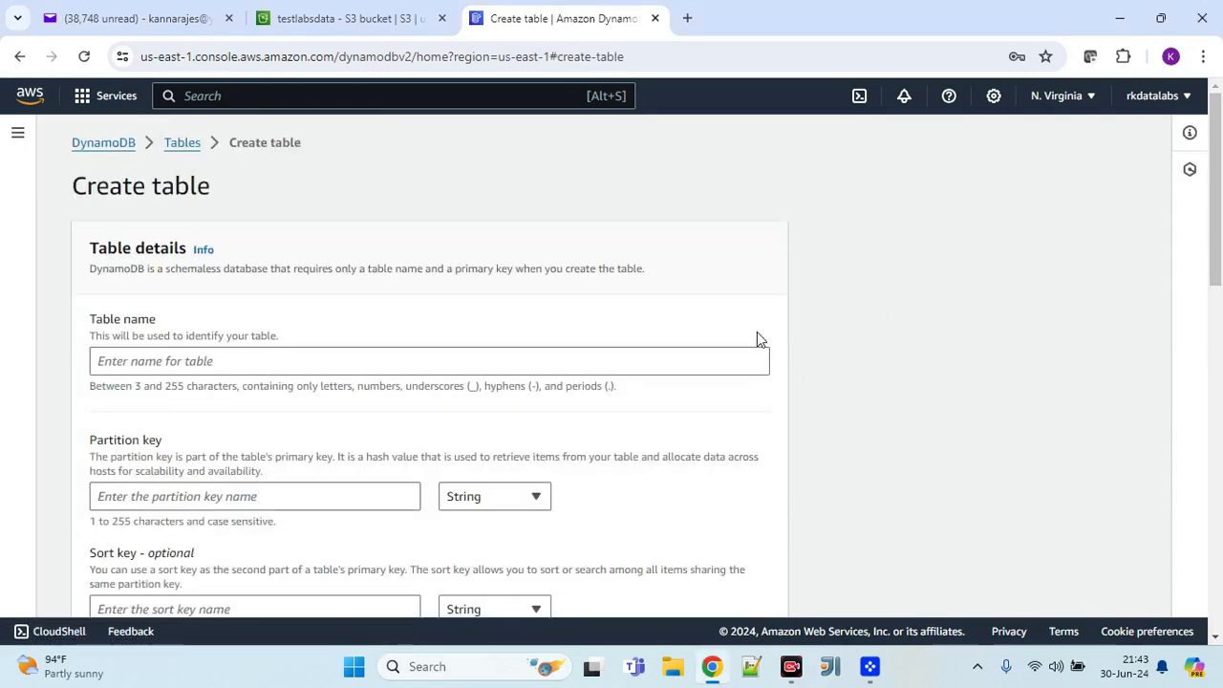
left_click(455, 367)
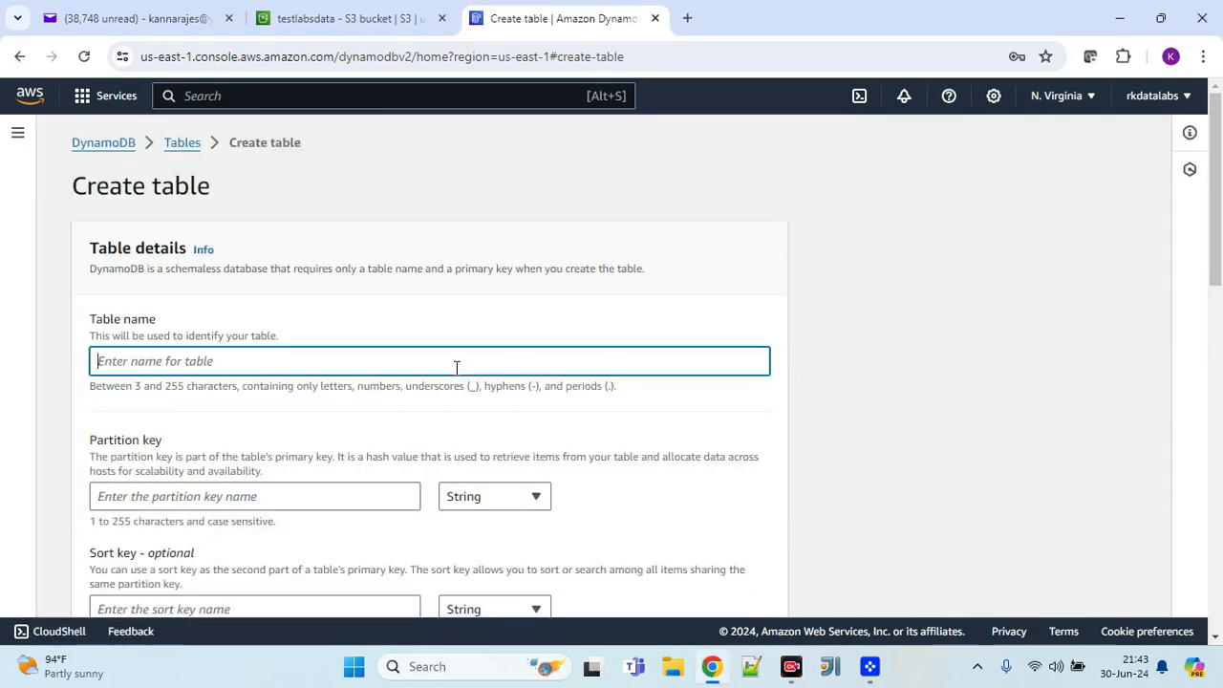
type("testdatalabs1")
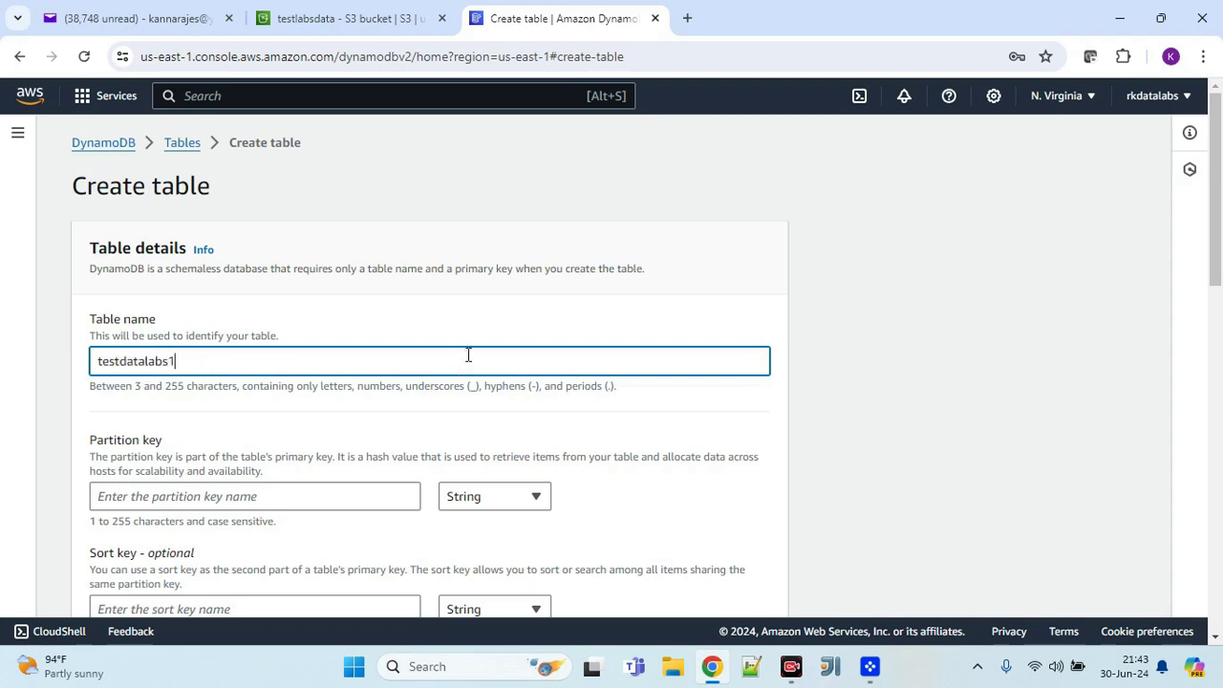
scroll(468, 356, "down", 2)
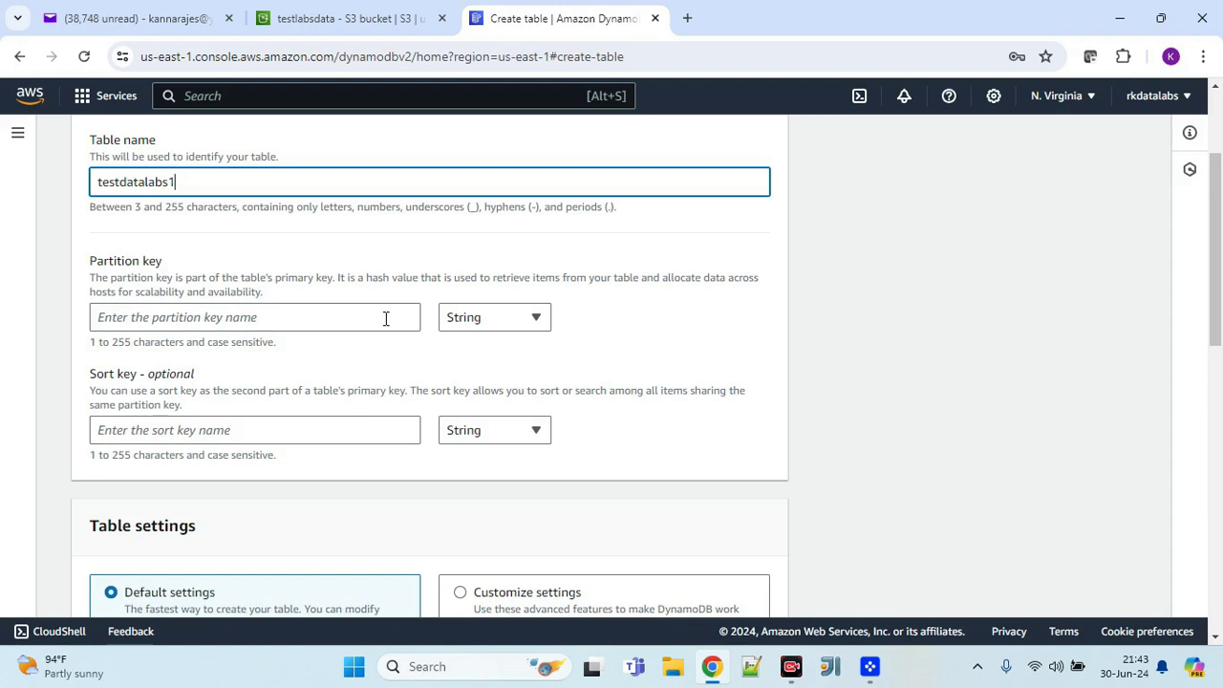
left_click(386, 318)
type("id")
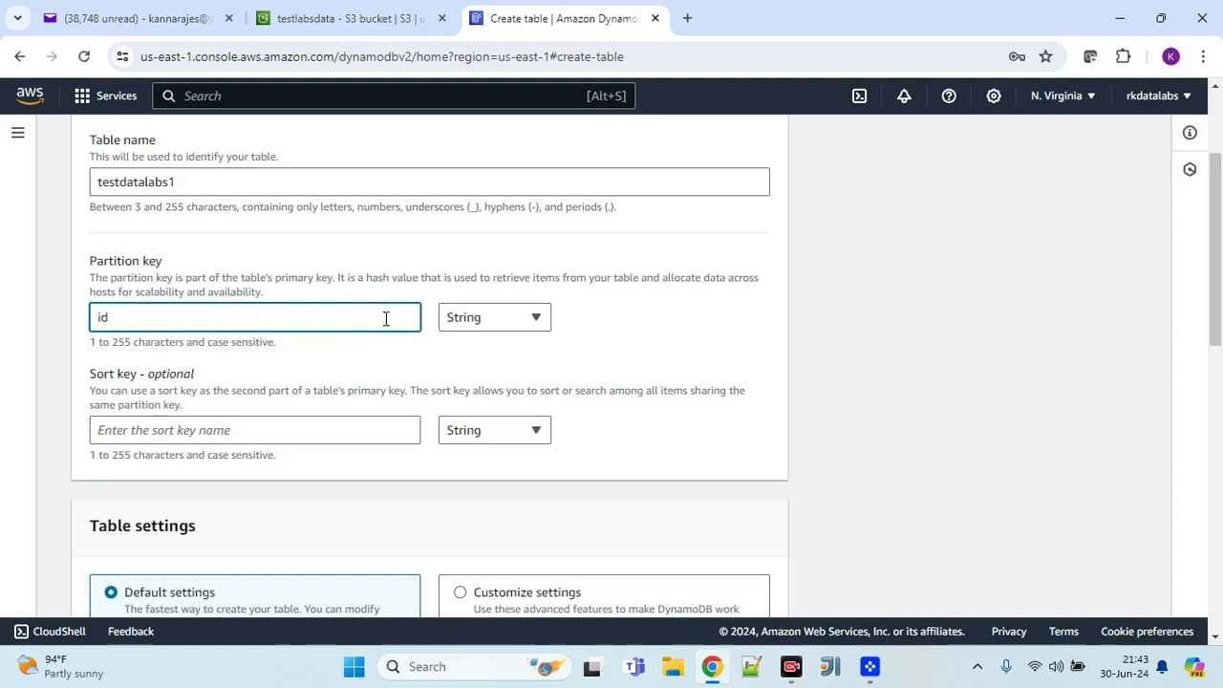
Step: Review the default table settings and create the table with them, leaving the sort key empty
scroll(386, 318, "down", 1)
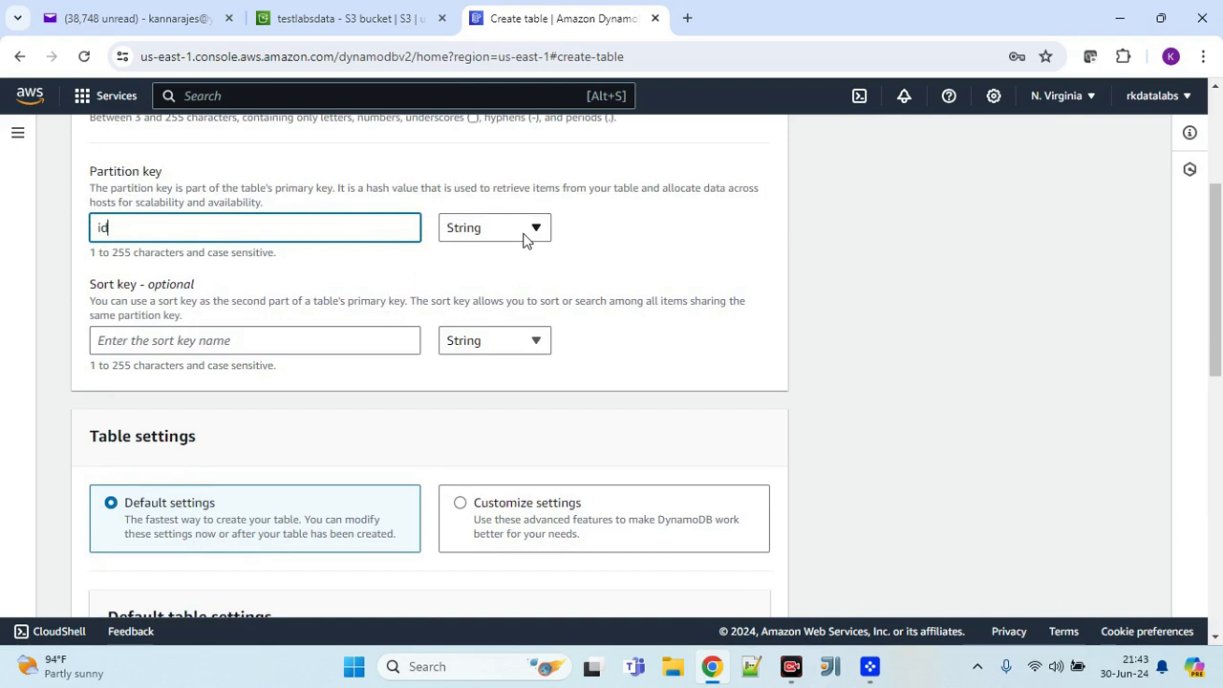
scroll(656, 385, "down", 1)
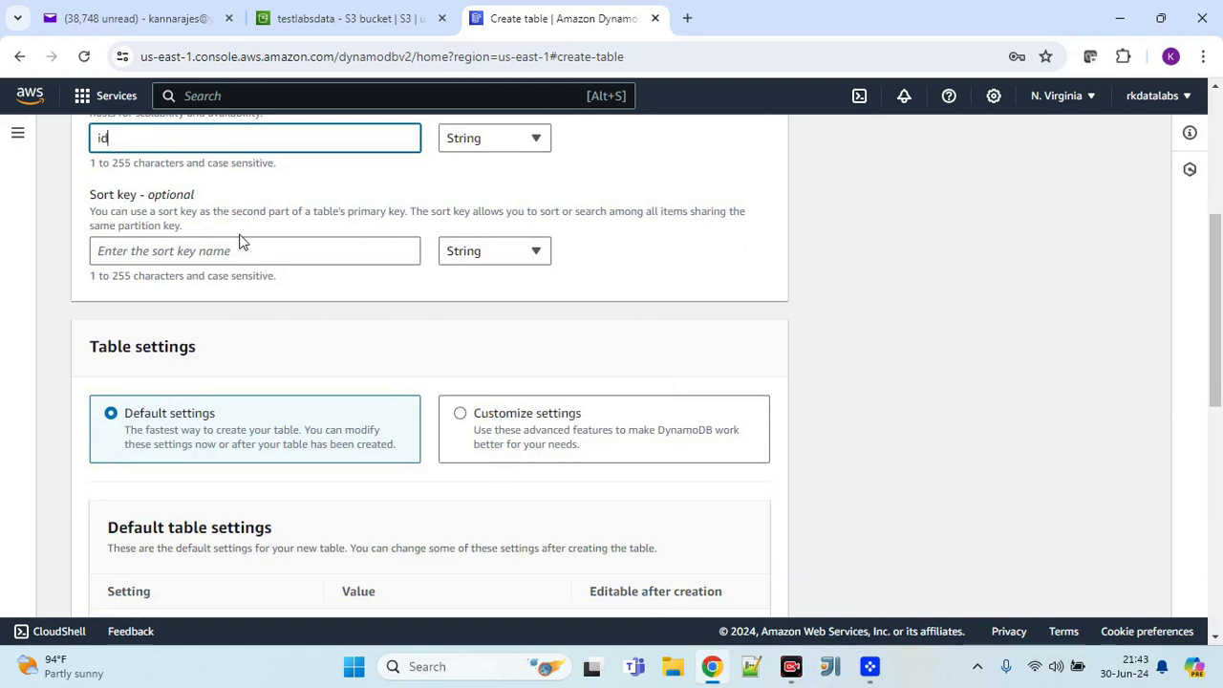
scroll(252, 240, "up", 1)
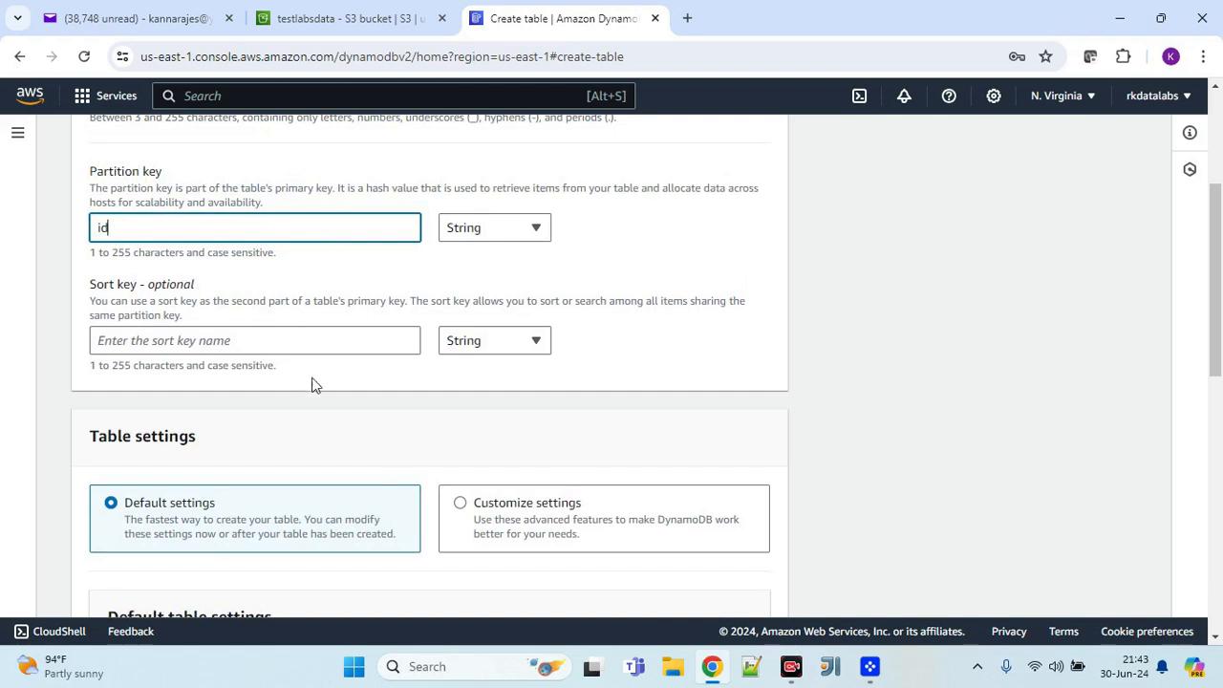
scroll(315, 382, "down", 1)
scroll(318, 395, "down", 1)
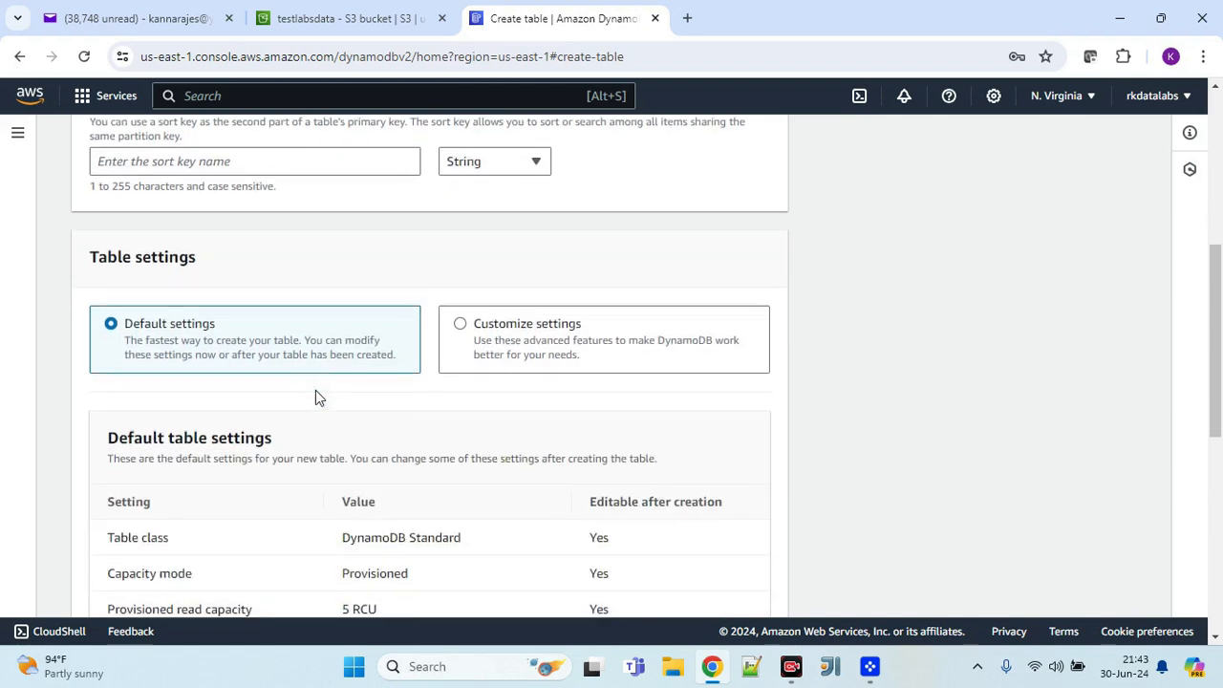
scroll(318, 397, "down", 1)
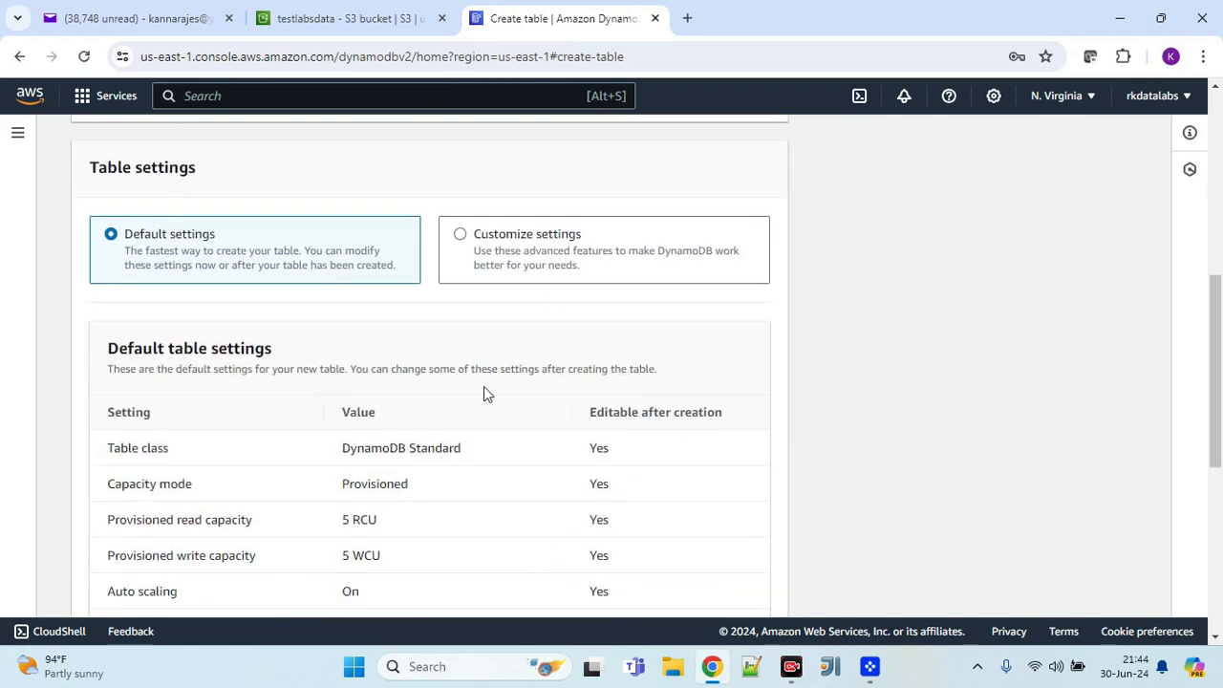
scroll(483, 386, "down", 2)
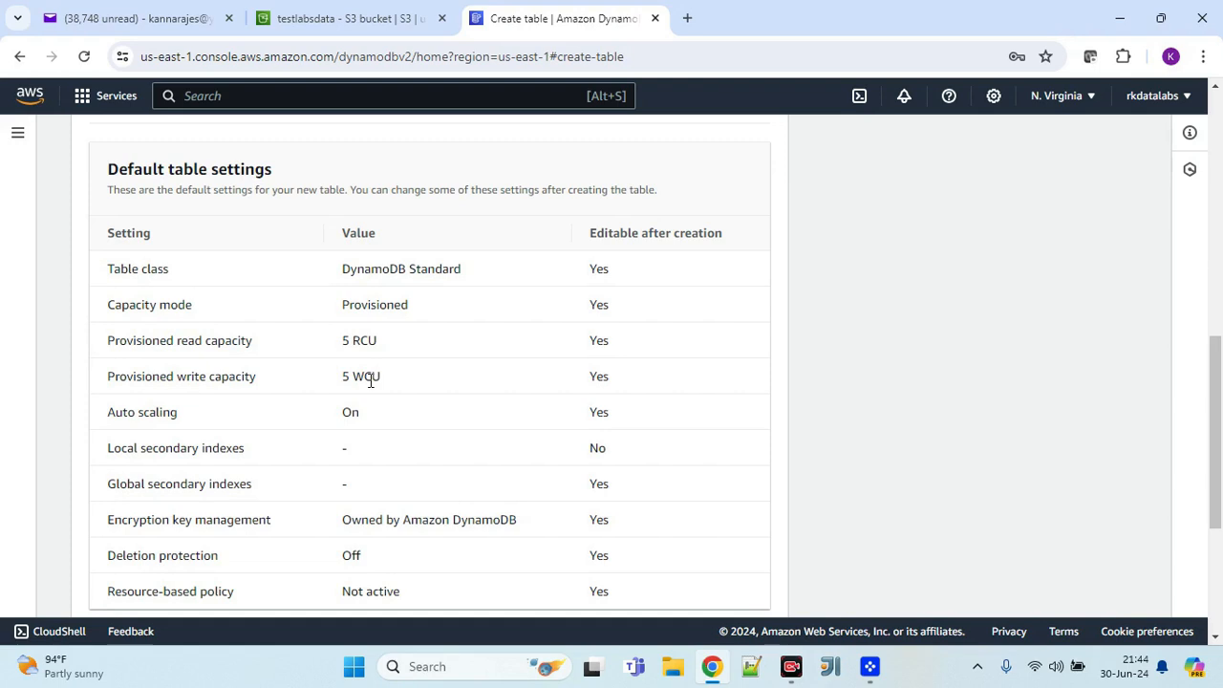
scroll(371, 380, "down", 3)
left_click(731, 587)
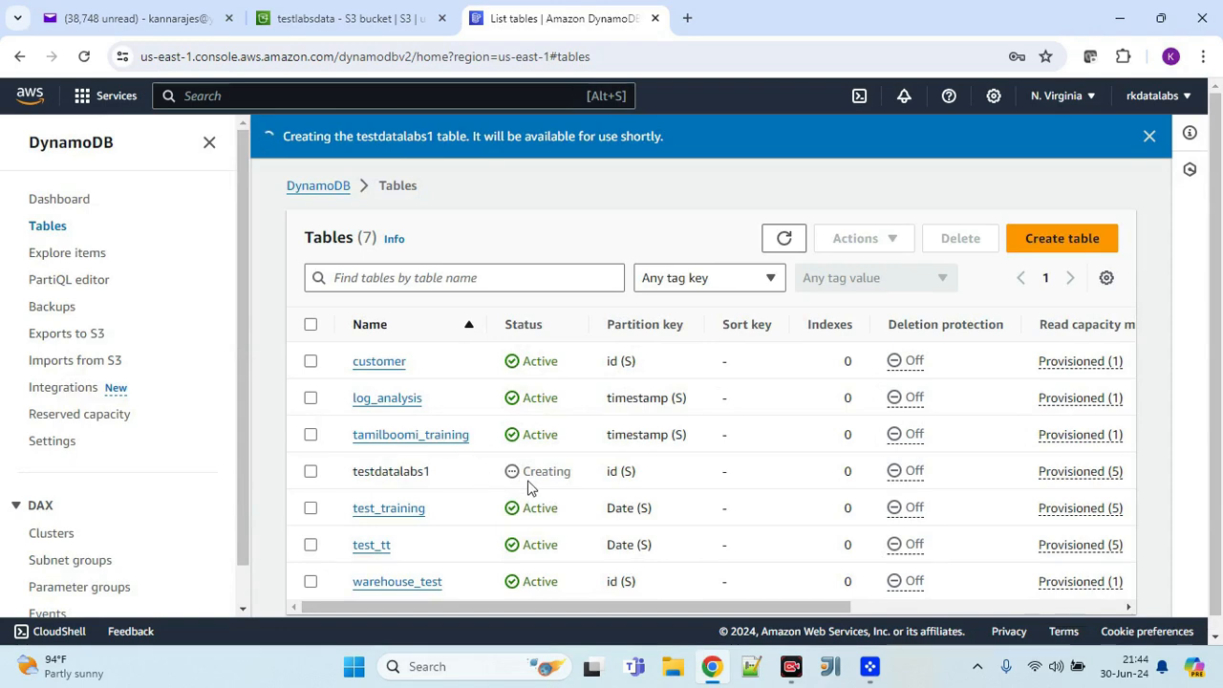
Step: Refresh the table list, open testdatalabs1 and explore its items
double_click(784, 238)
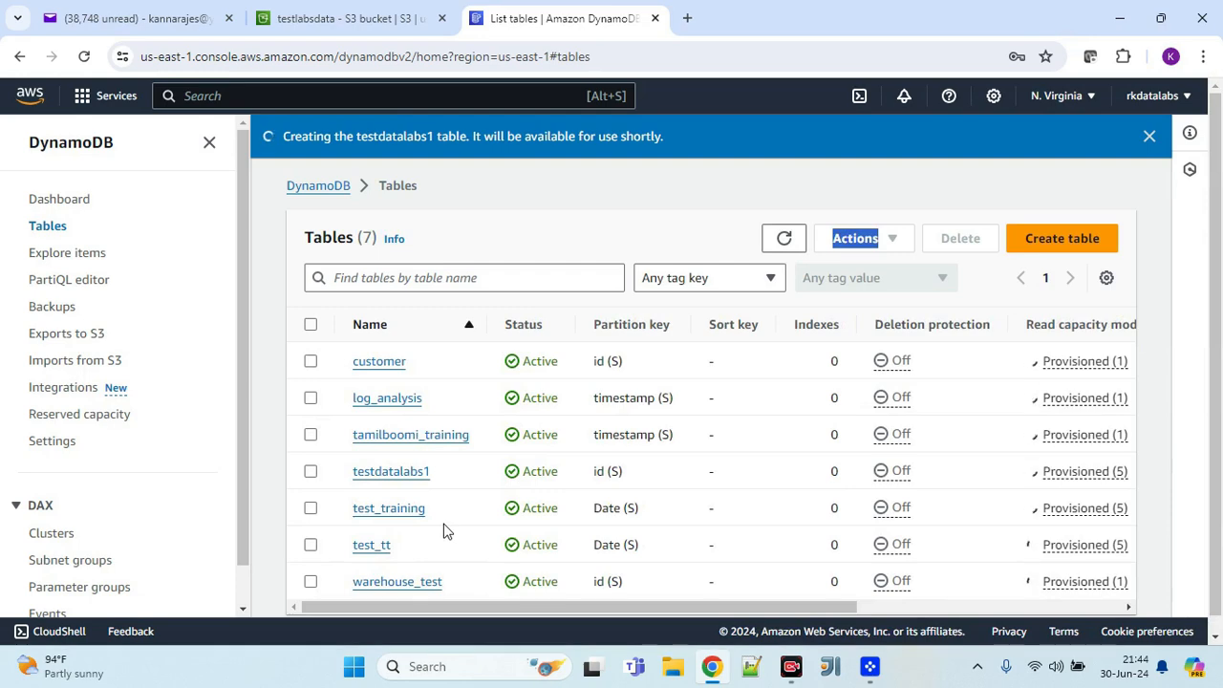
left_click(402, 473)
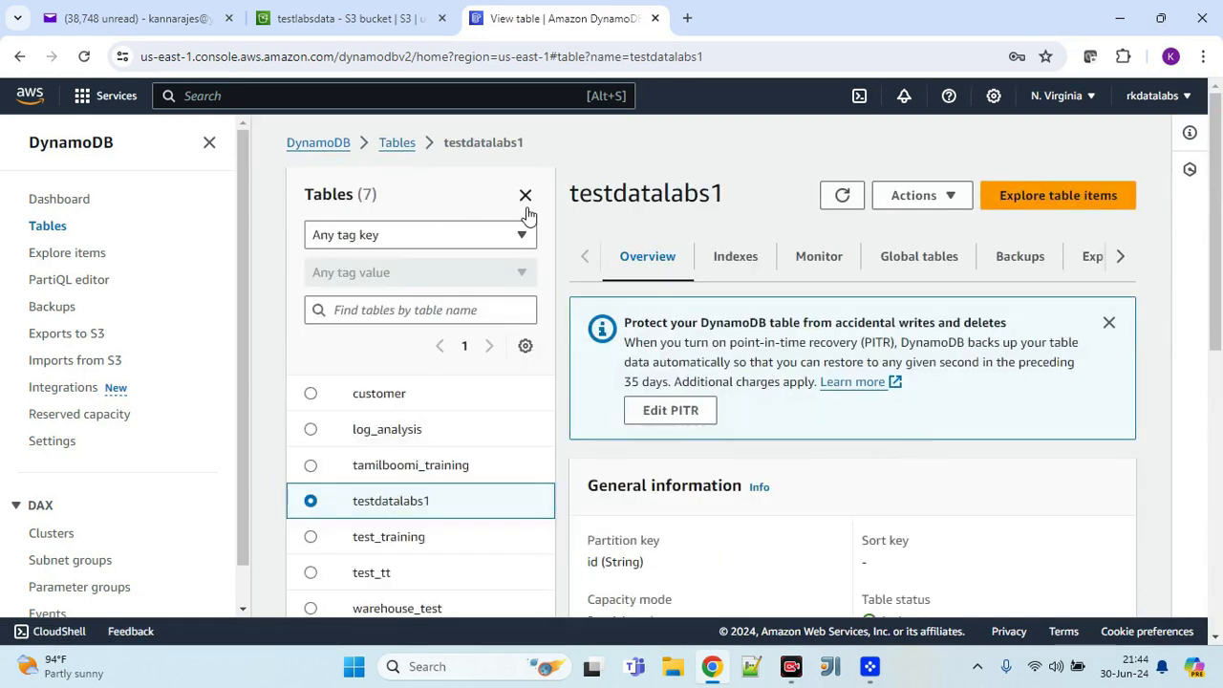
left_click(526, 196)
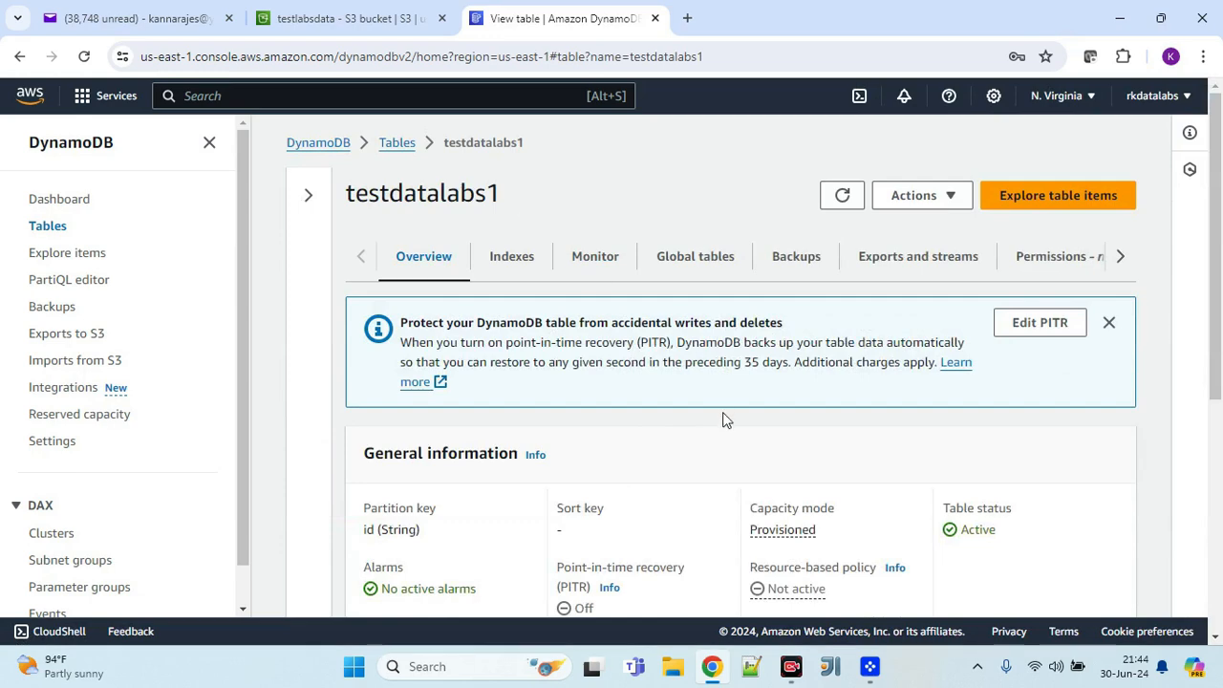
left_click(1063, 197)
scroll(846, 378, "down", 3)
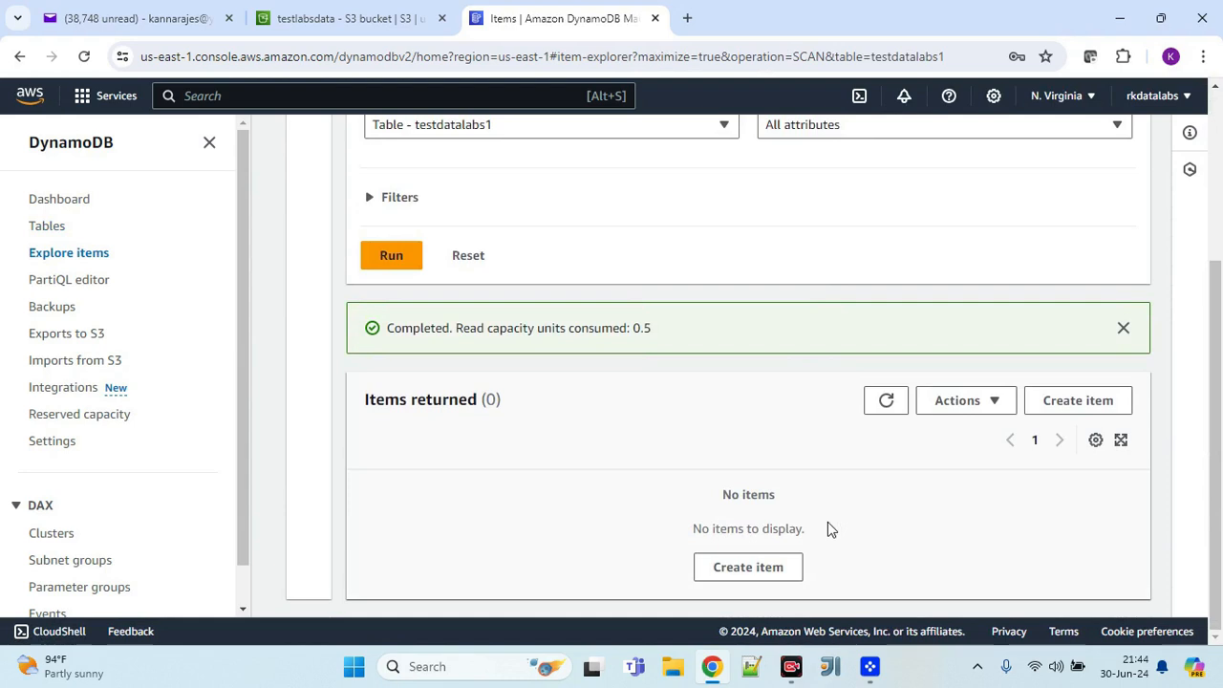
scroll(831, 521, "up", 4)
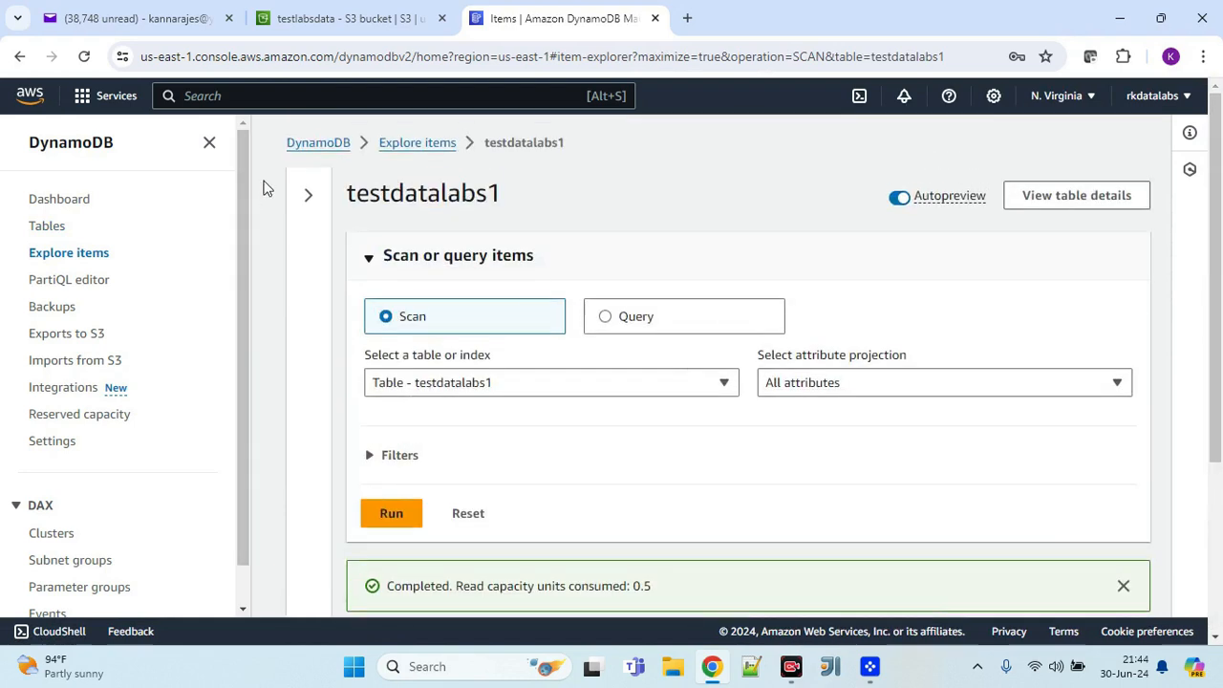
left_click(308, 239)
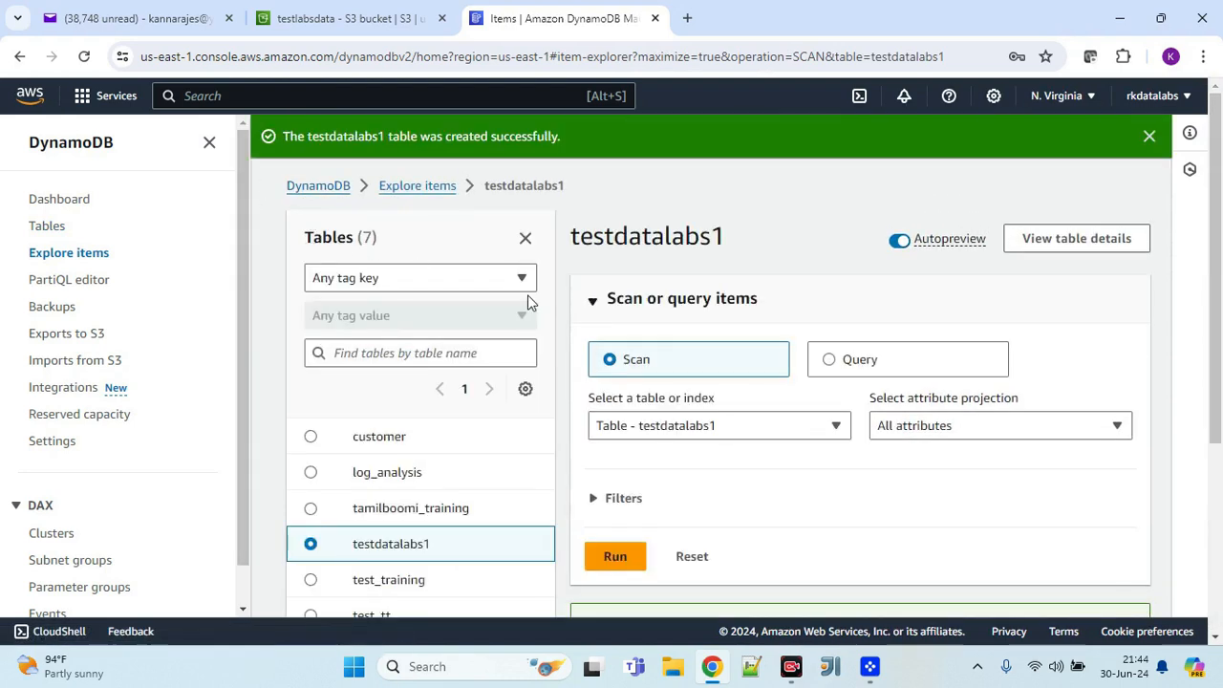
Step: Start a new import from S3 and browse the available buckets for the source URL
left_click(77, 365)
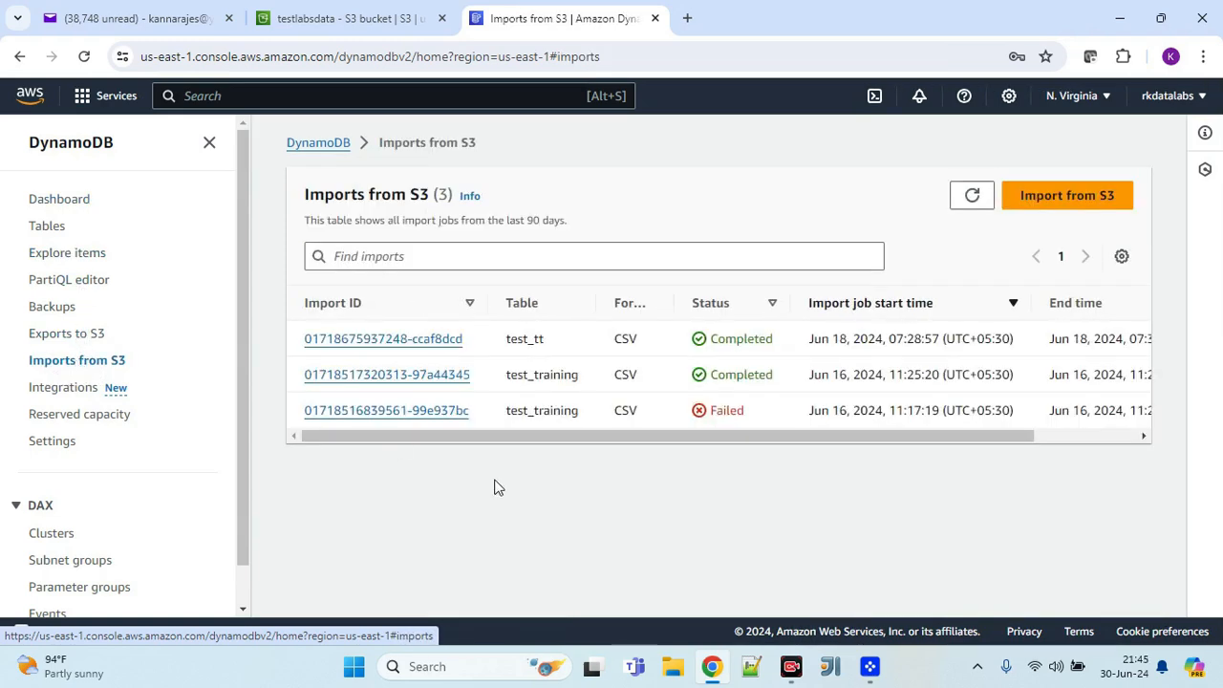
left_click(1054, 204)
left_click(664, 398)
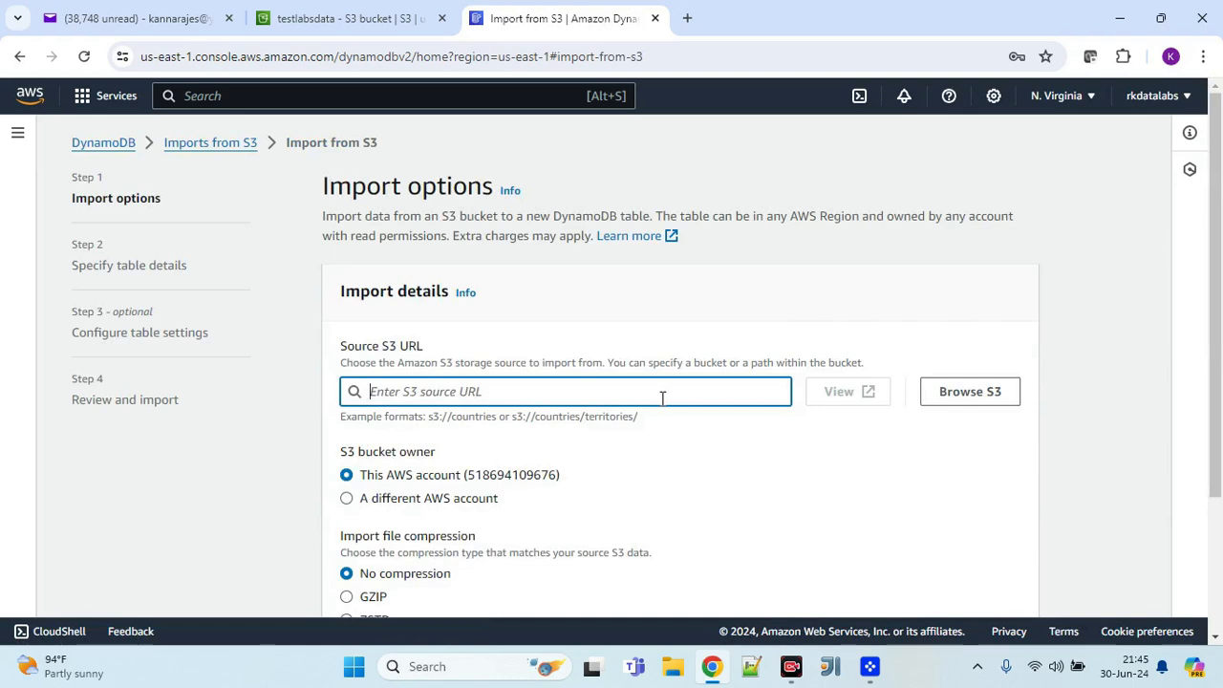
left_click(985, 394)
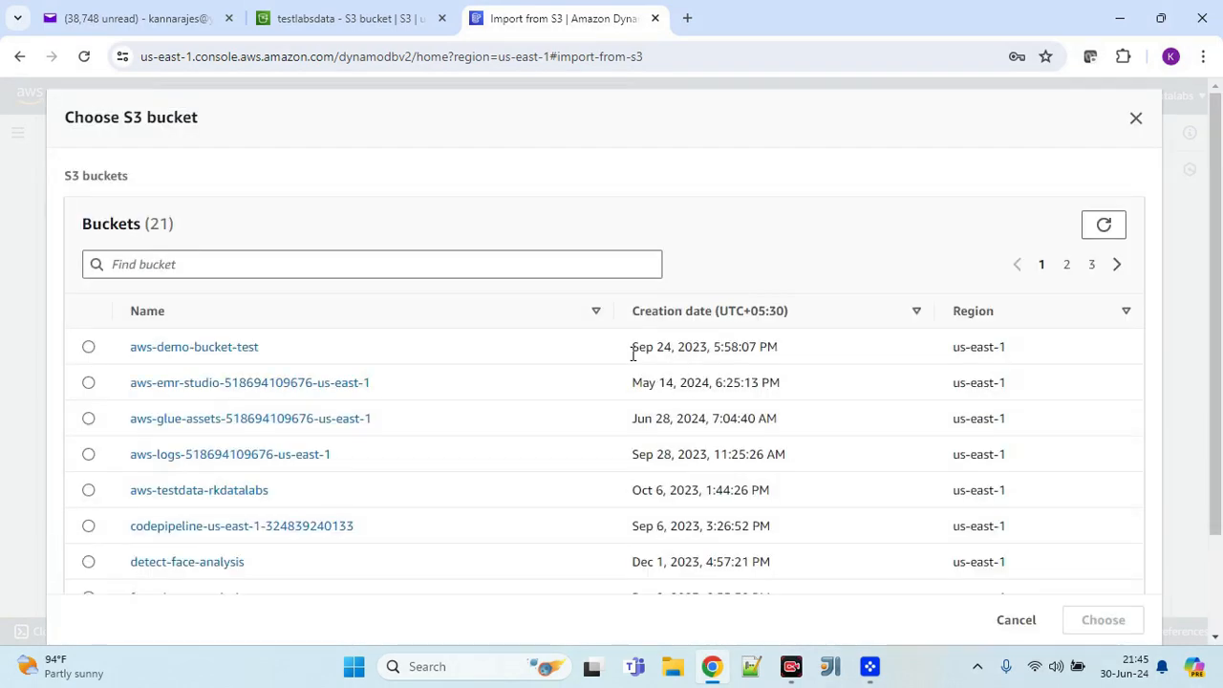
Step: Look through the pages of S3 buckets and examine the contents of the testlabsdata bucket
scroll(241, 426, "down", 3)
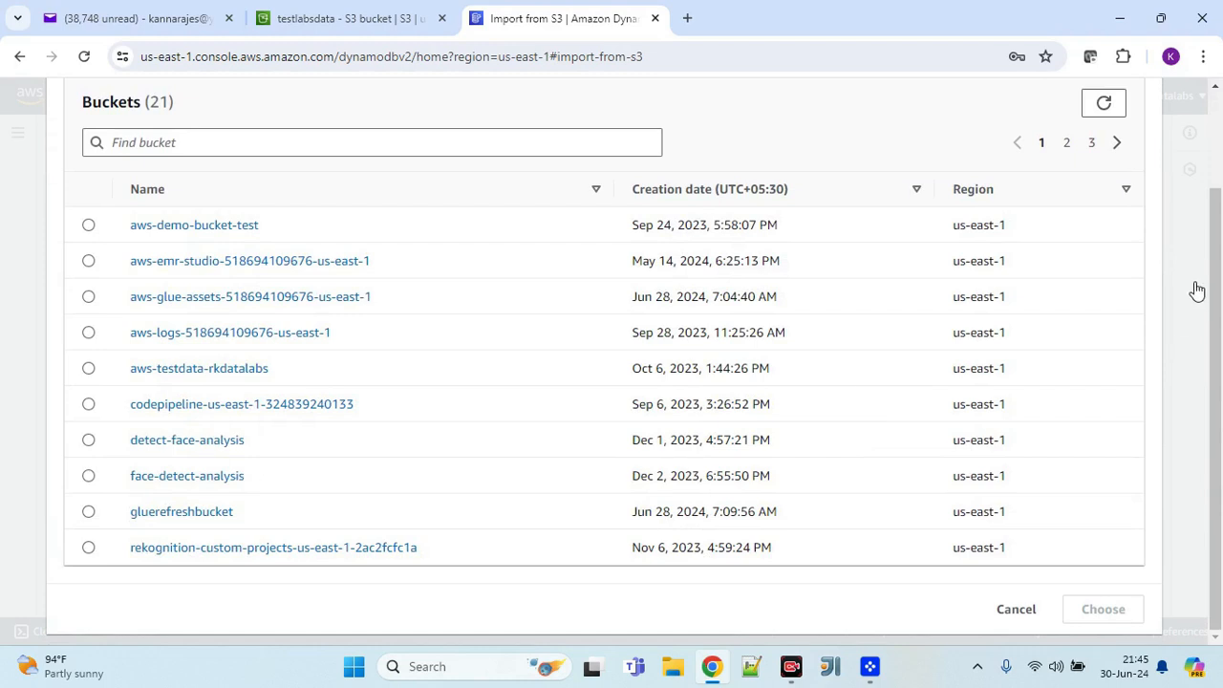
left_click(1067, 144)
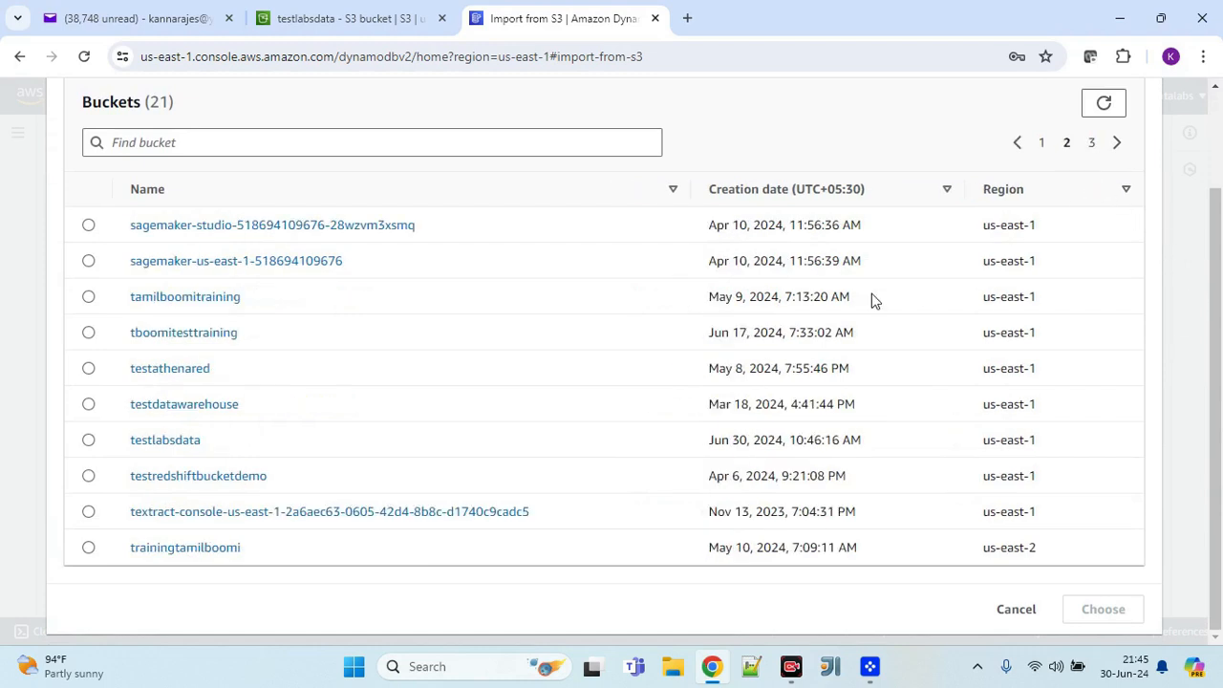
left_click(1092, 143)
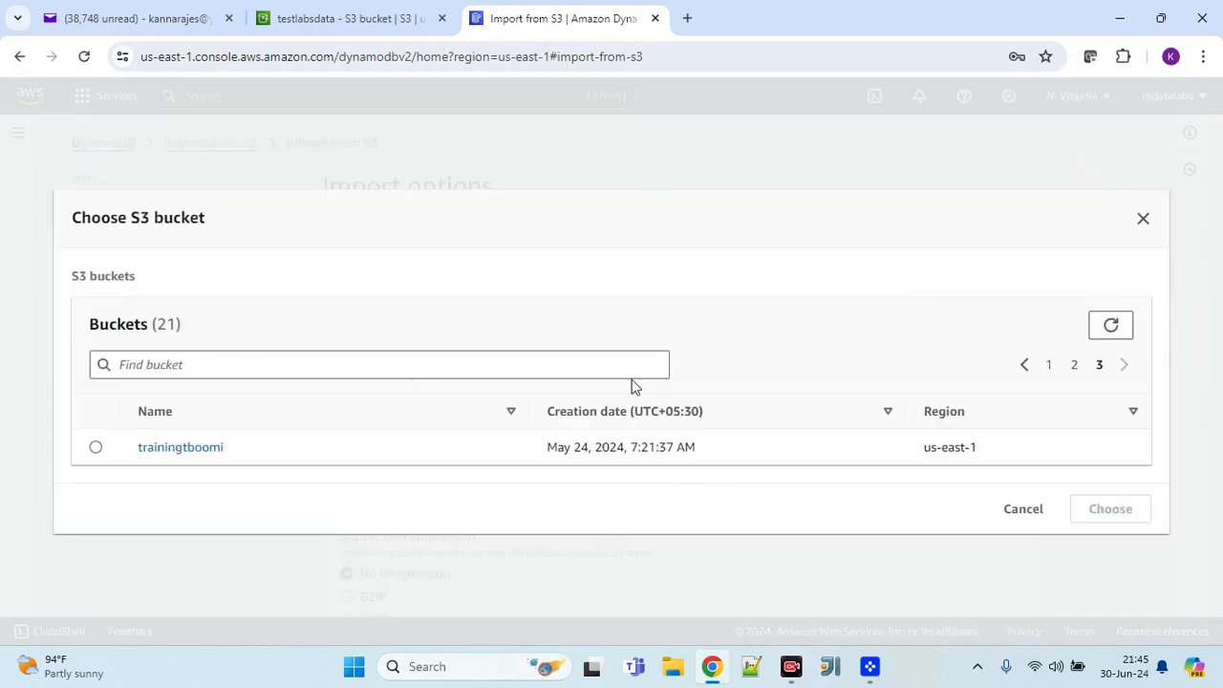
left_click(1074, 366)
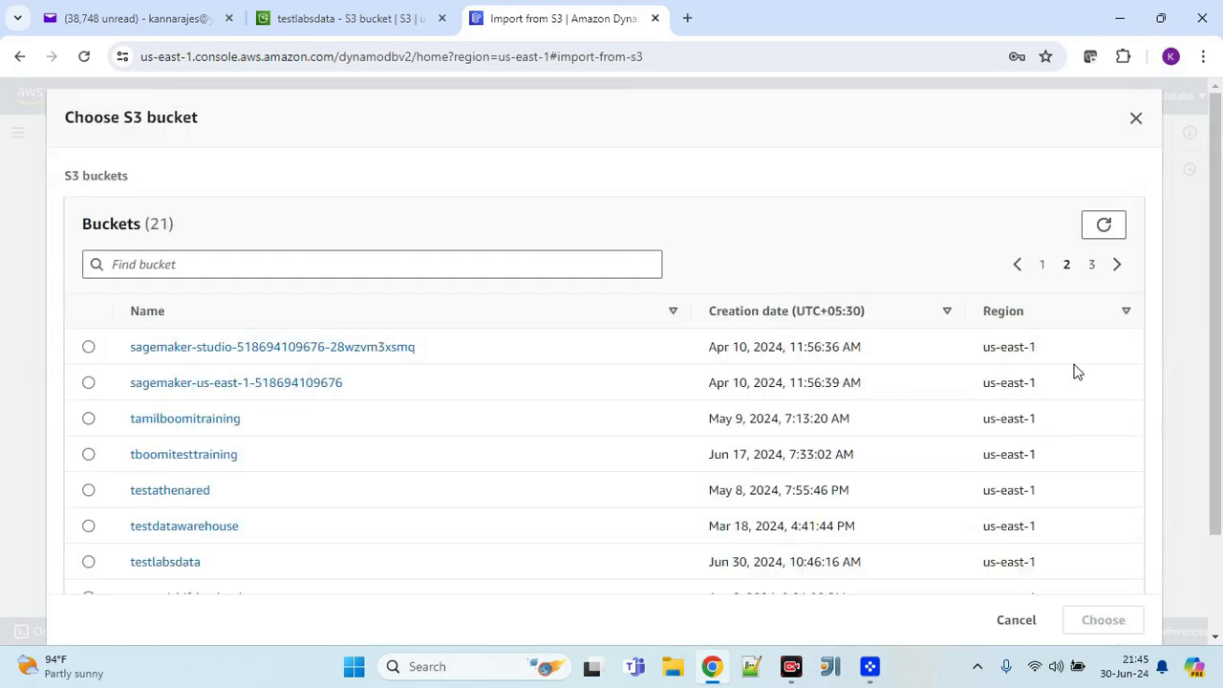
left_click(149, 564)
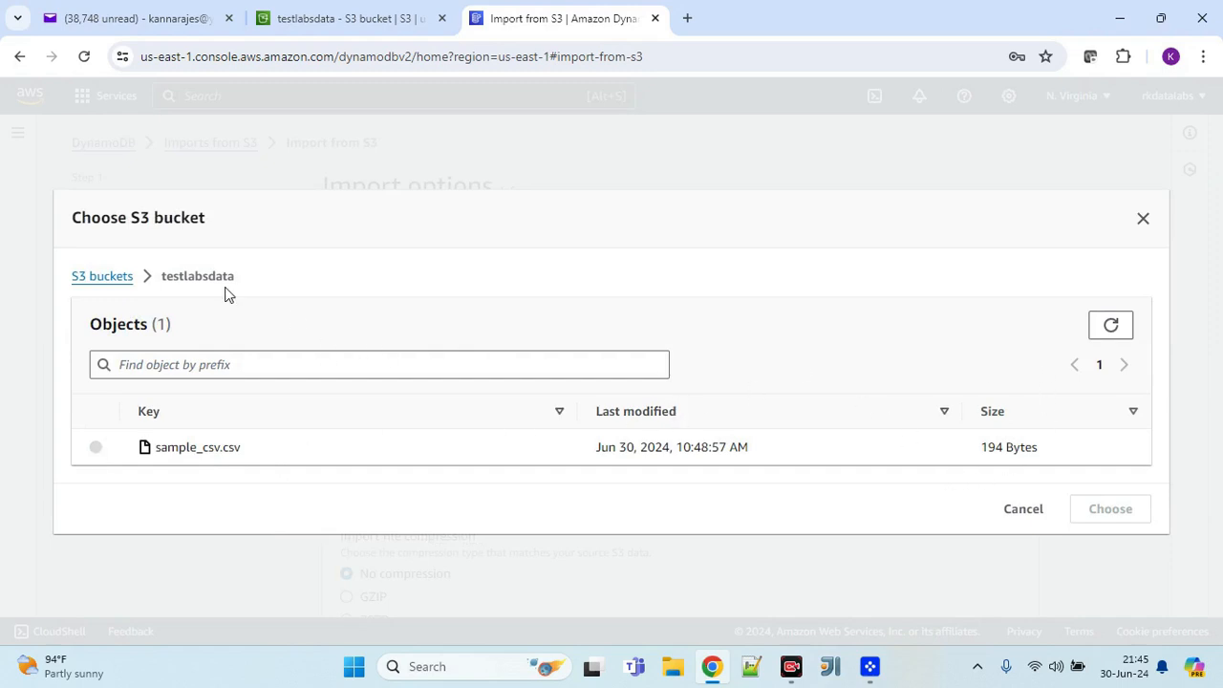
Step: Return to the bucket list and choose the testlabsdata bucket as the import source
left_click(121, 276)
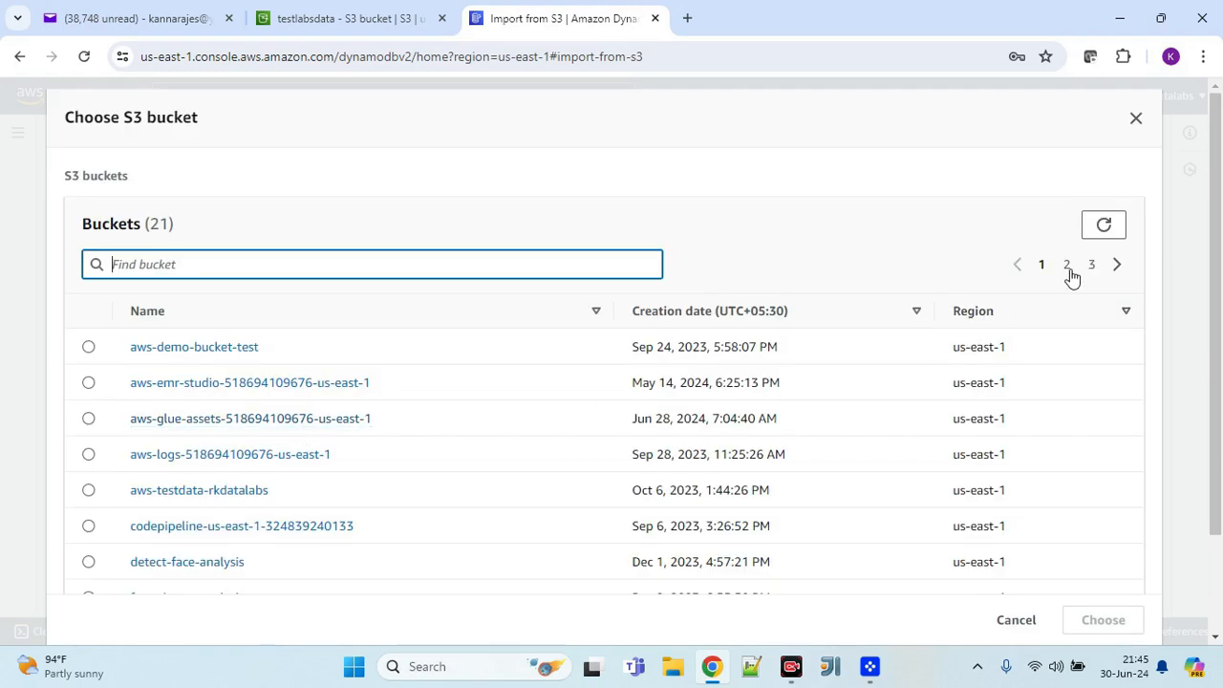
left_click(1067, 269)
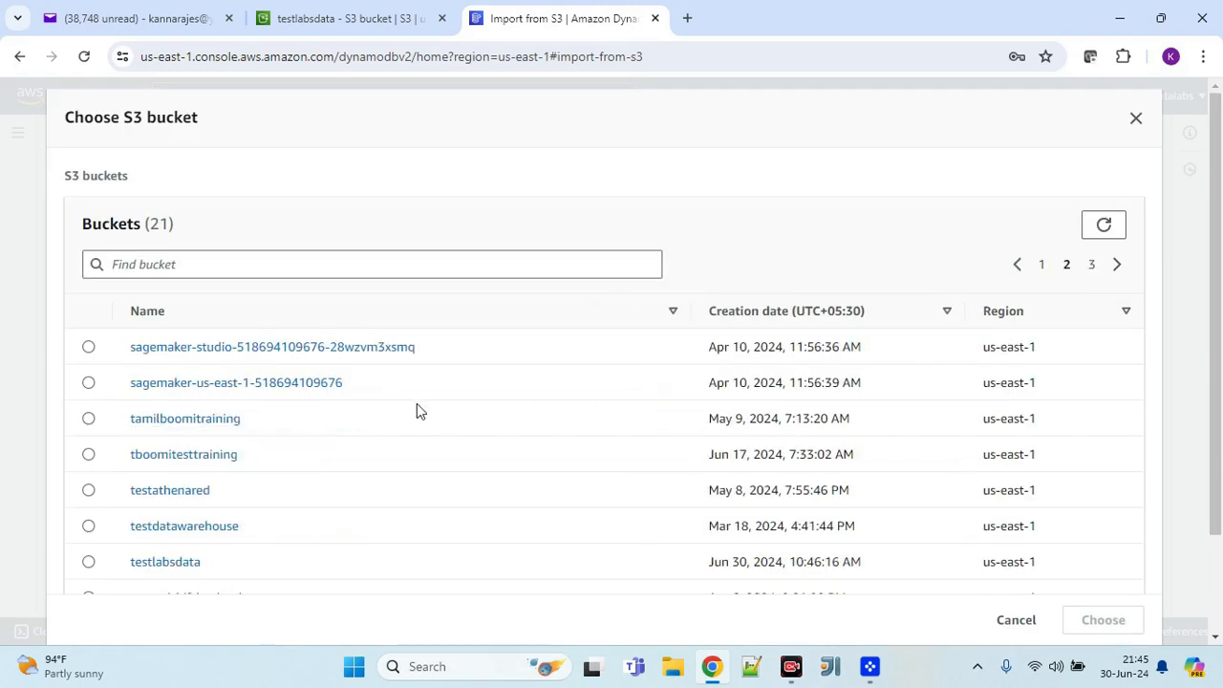
left_click(89, 562)
scroll(559, 430, "down", 2)
left_click(1104, 609)
Step: Set the import file format to CSV, keep the comma delimiter, and continue to the table details
scroll(911, 449, "down", 1)
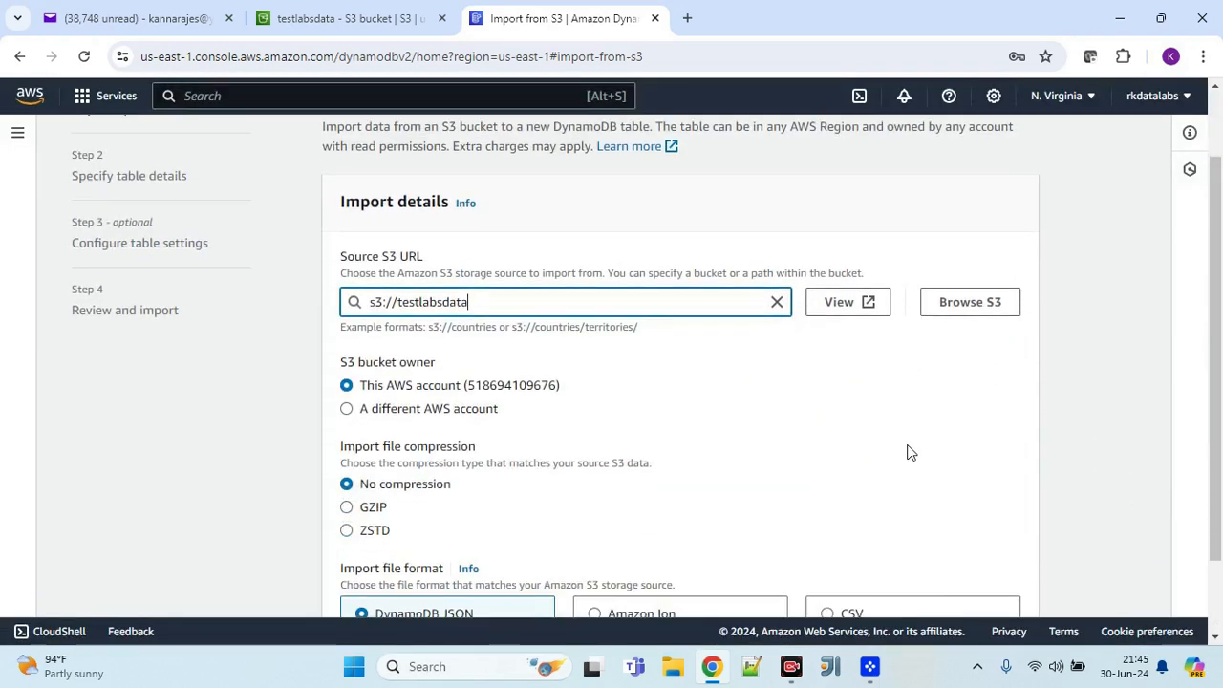
scroll(911, 452, "down", 1)
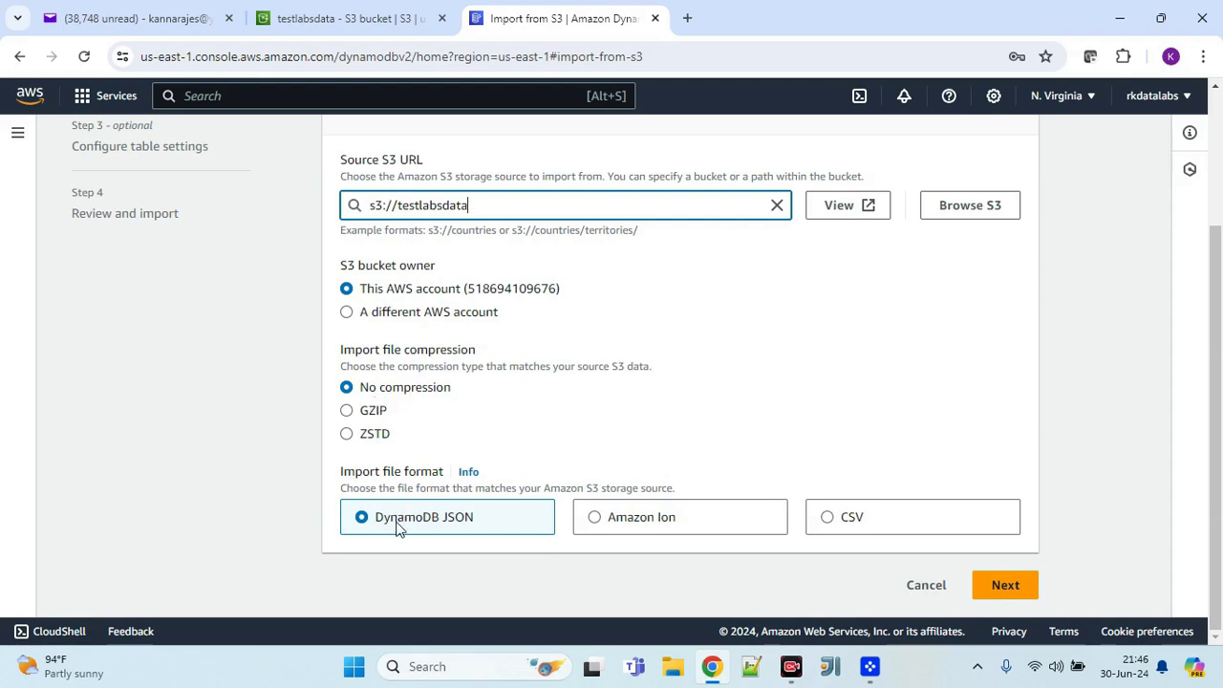
left_click(828, 517)
scroll(911, 412, "down", 3)
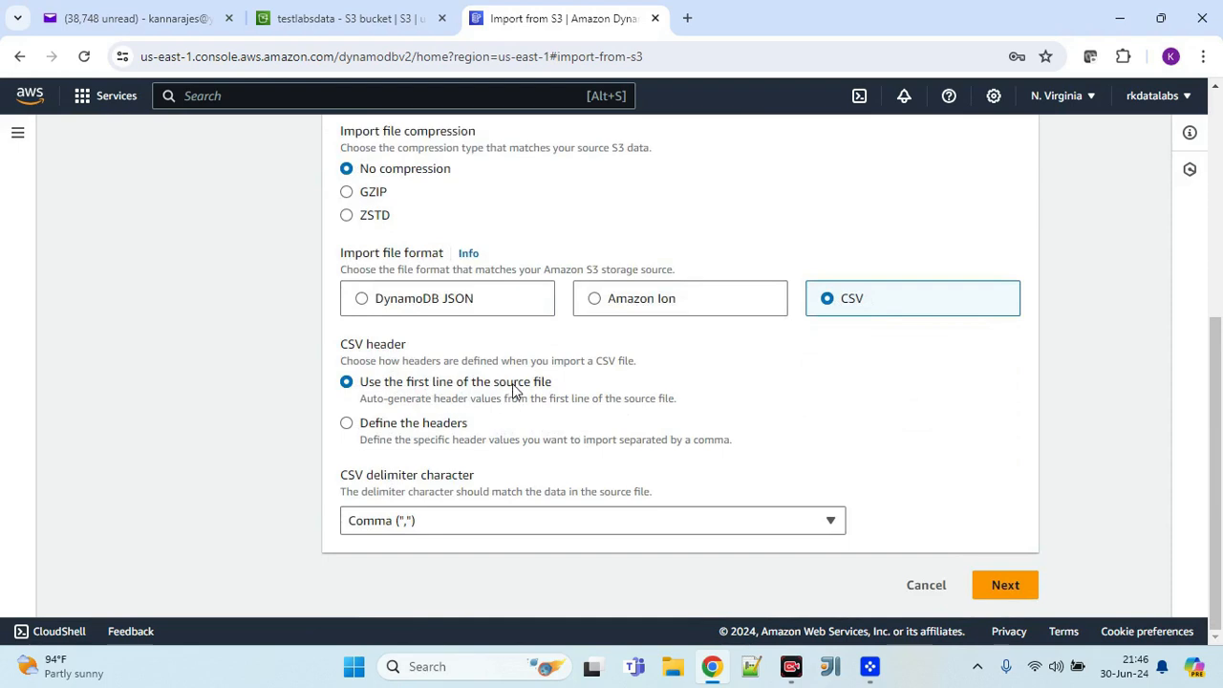
left_click(739, 525)
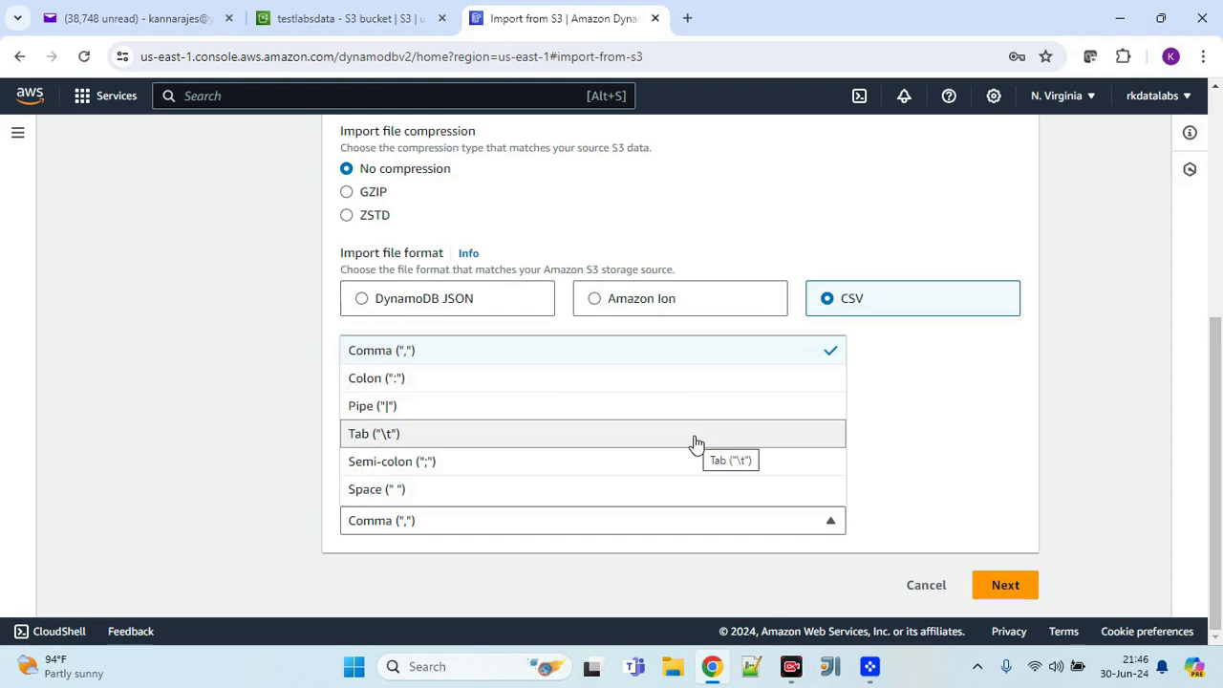
left_click(889, 454)
left_click(1006, 585)
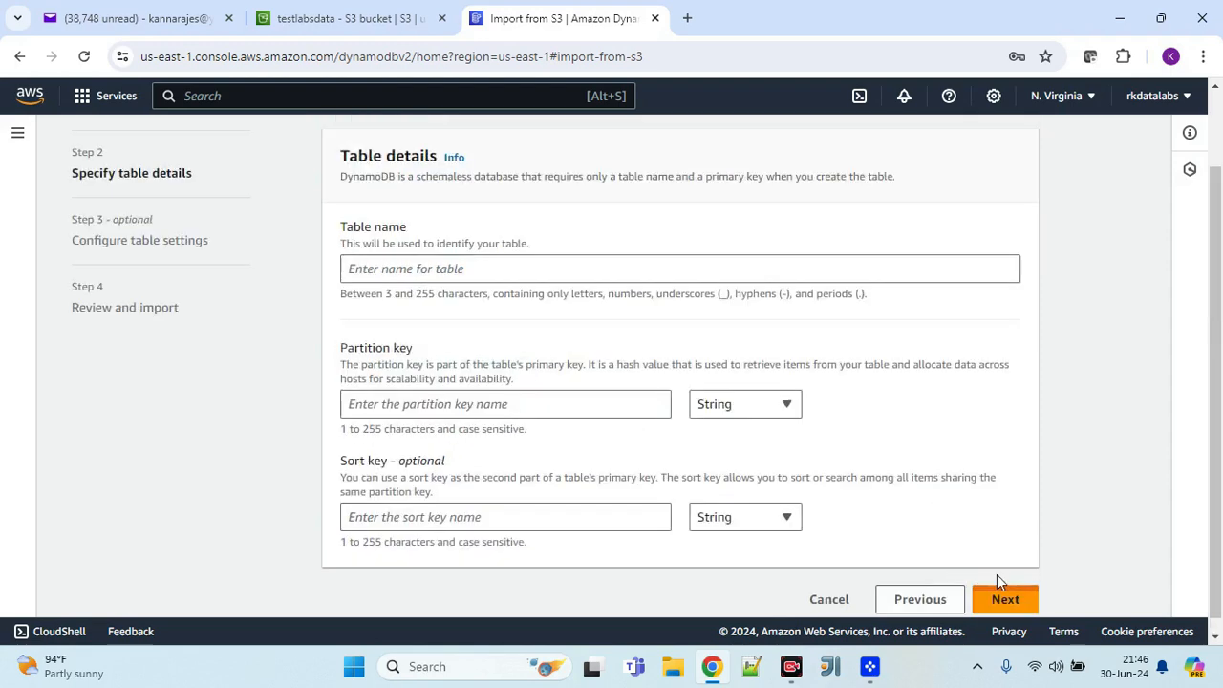
Step: Name the destination table testdatalabs2 with the String partition key id, and continue to the table settings
left_click(534, 268)
type("te")
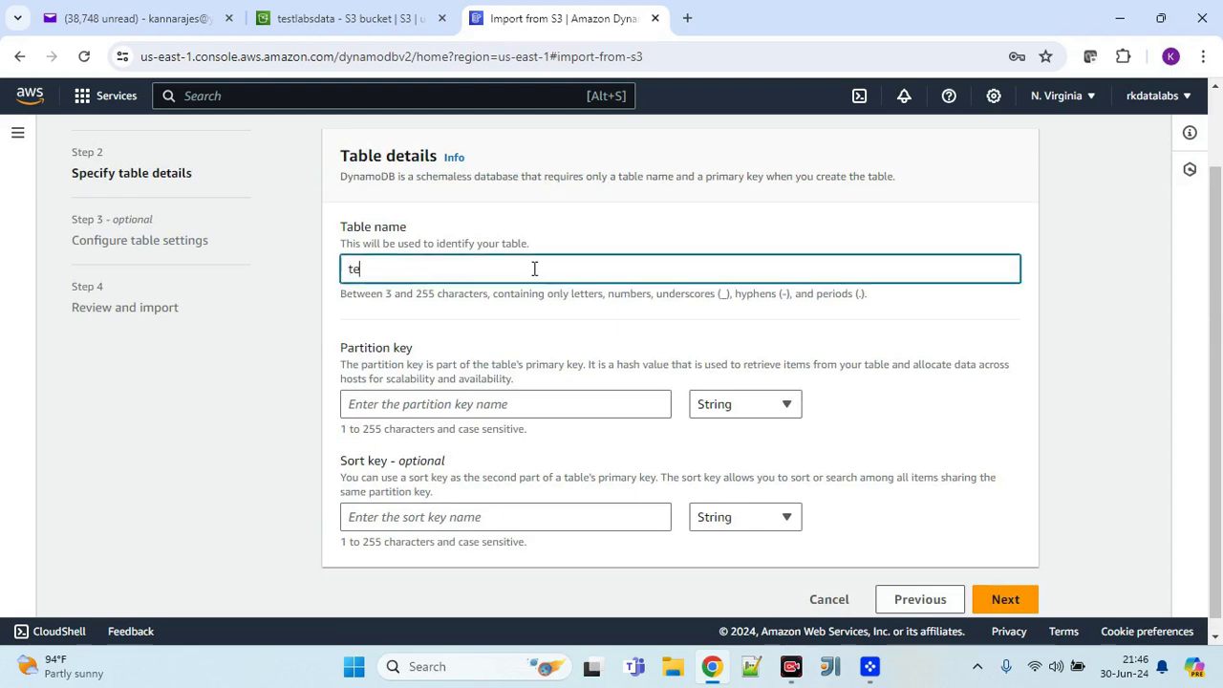
type("stdatalabs2")
left_click(599, 403)
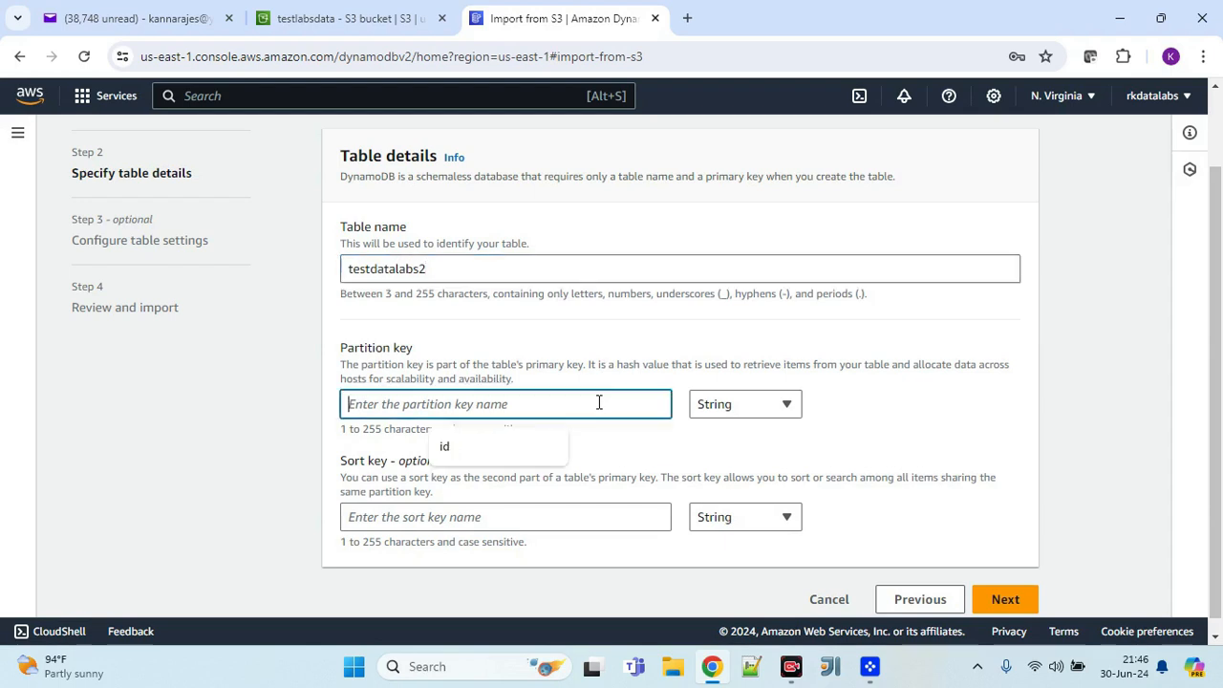
type("id")
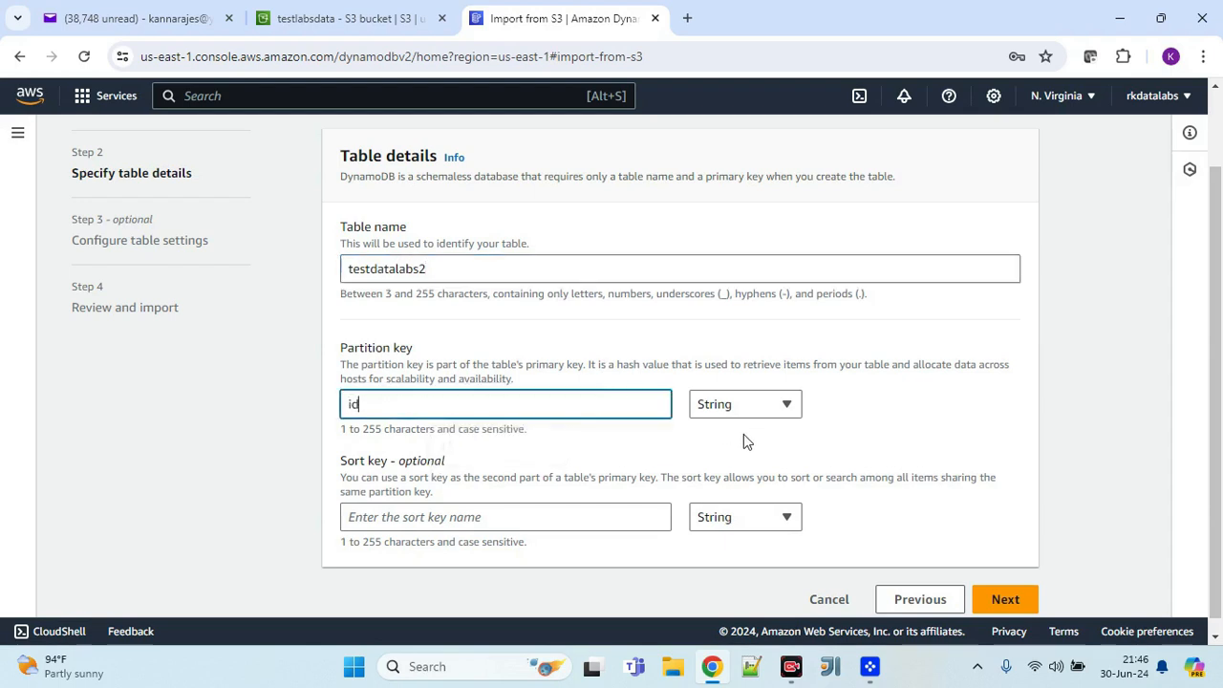
scroll(790, 426, "down", 1)
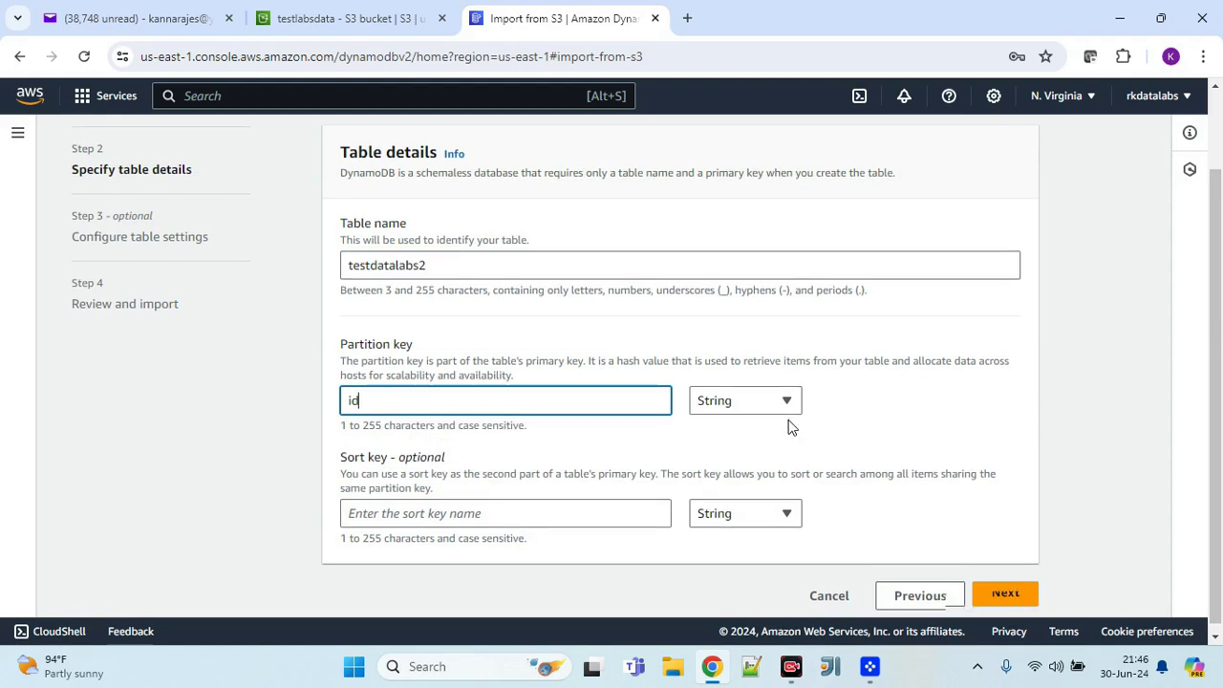
left_click(1003, 585)
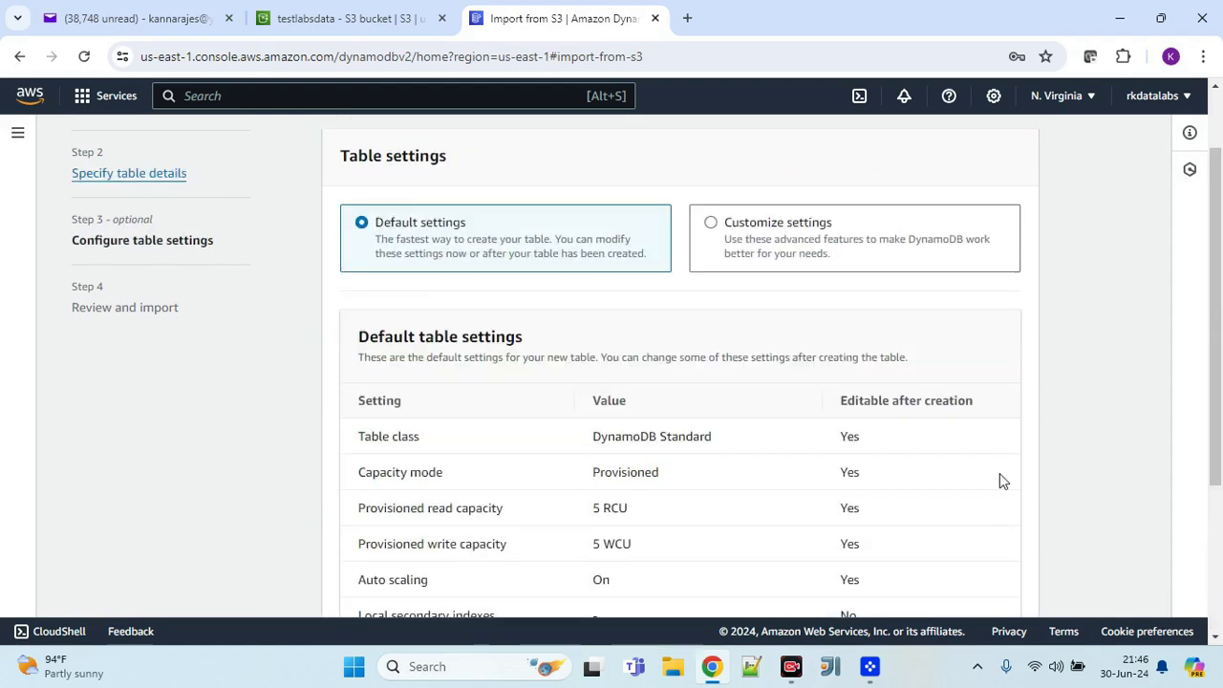
Step: Review the default table settings, keep them, and continue to the import review
scroll(994, 472, "down", 1)
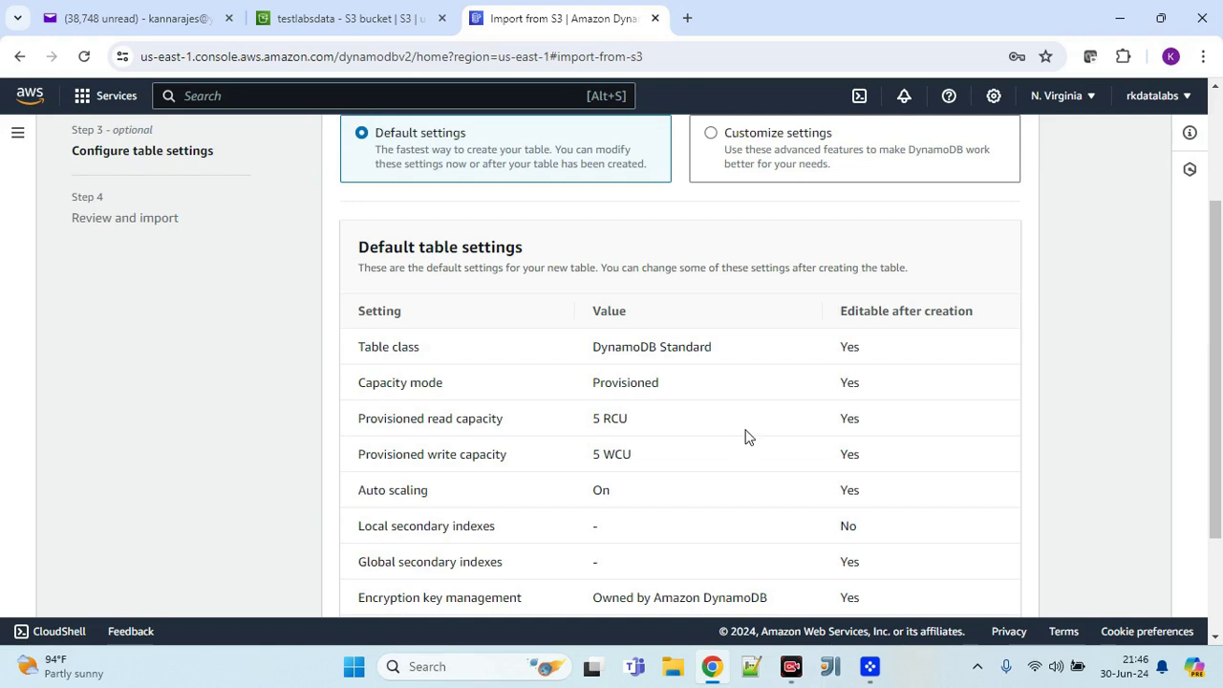
scroll(749, 436, "up", 1)
scroll(748, 437, "down", 2)
scroll(749, 437, "down", 1)
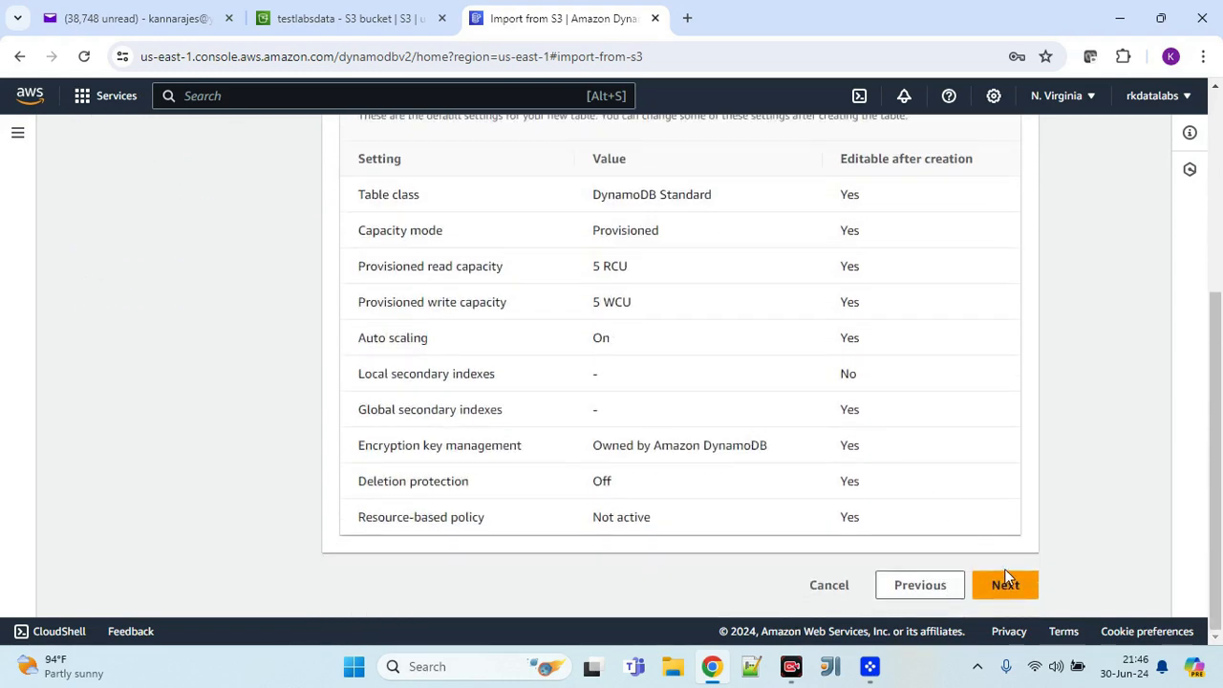
left_click(1005, 587)
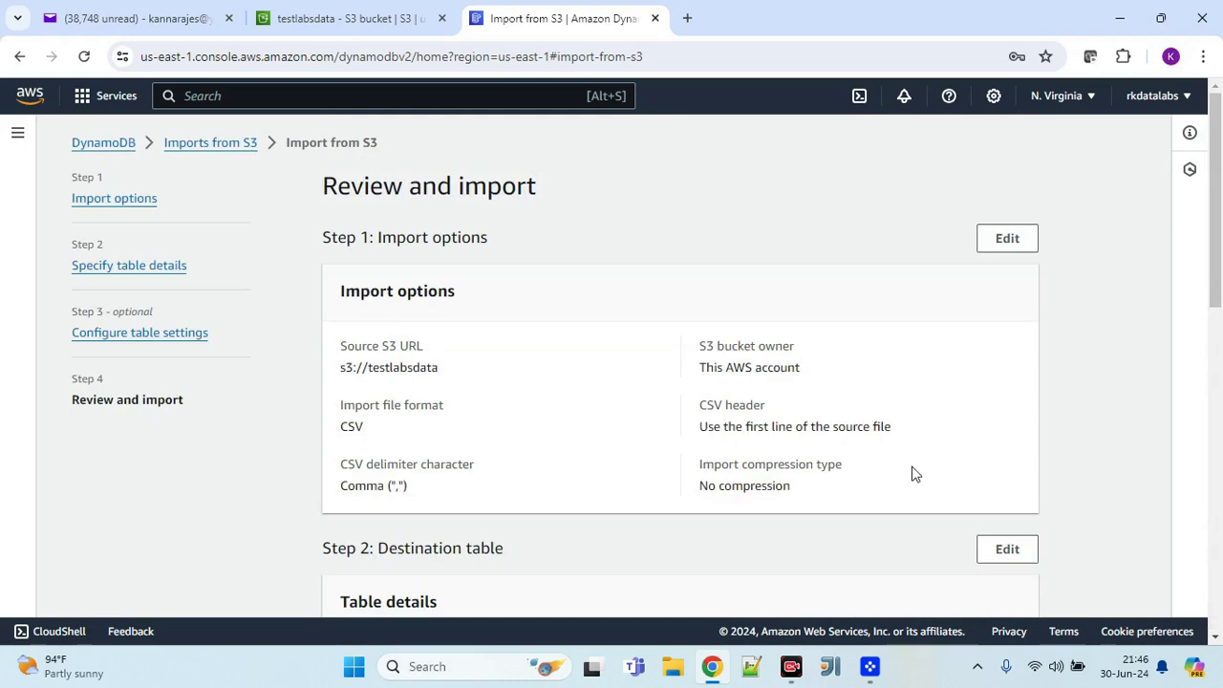
Step: Review the import summary and start the import from s3://testlabsdata into testdatalabs2
scroll(913, 468, "down", 3)
scroll(913, 472, "down", 7)
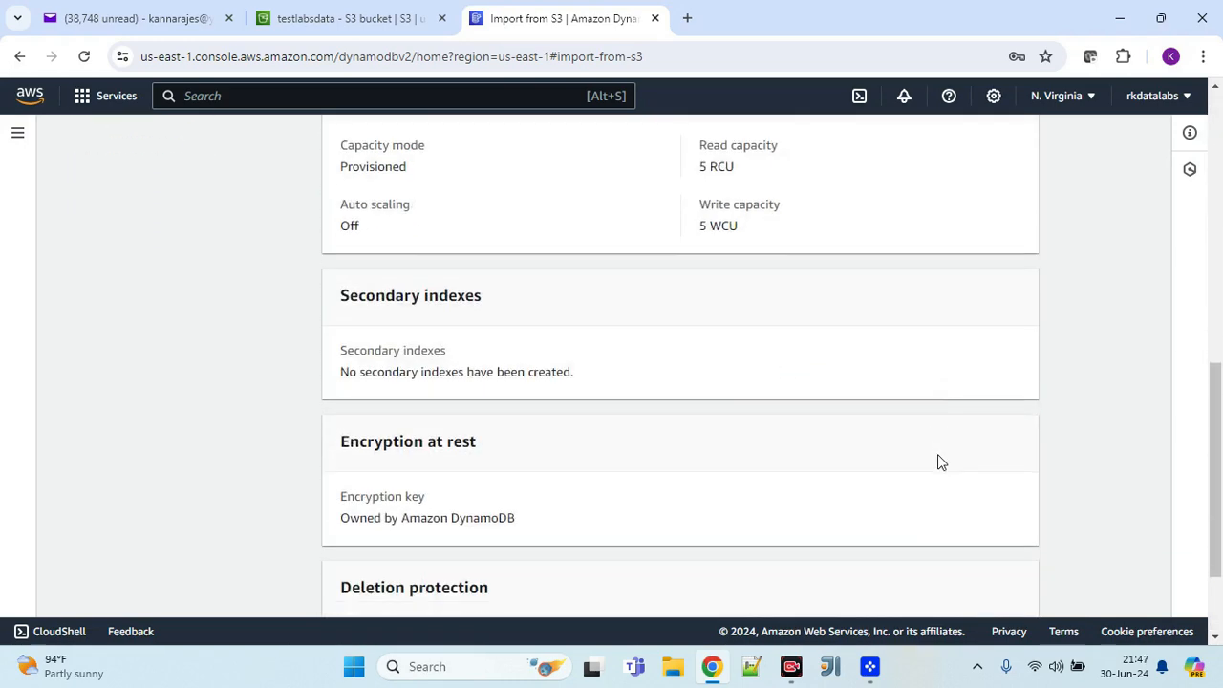
left_click(1013, 592)
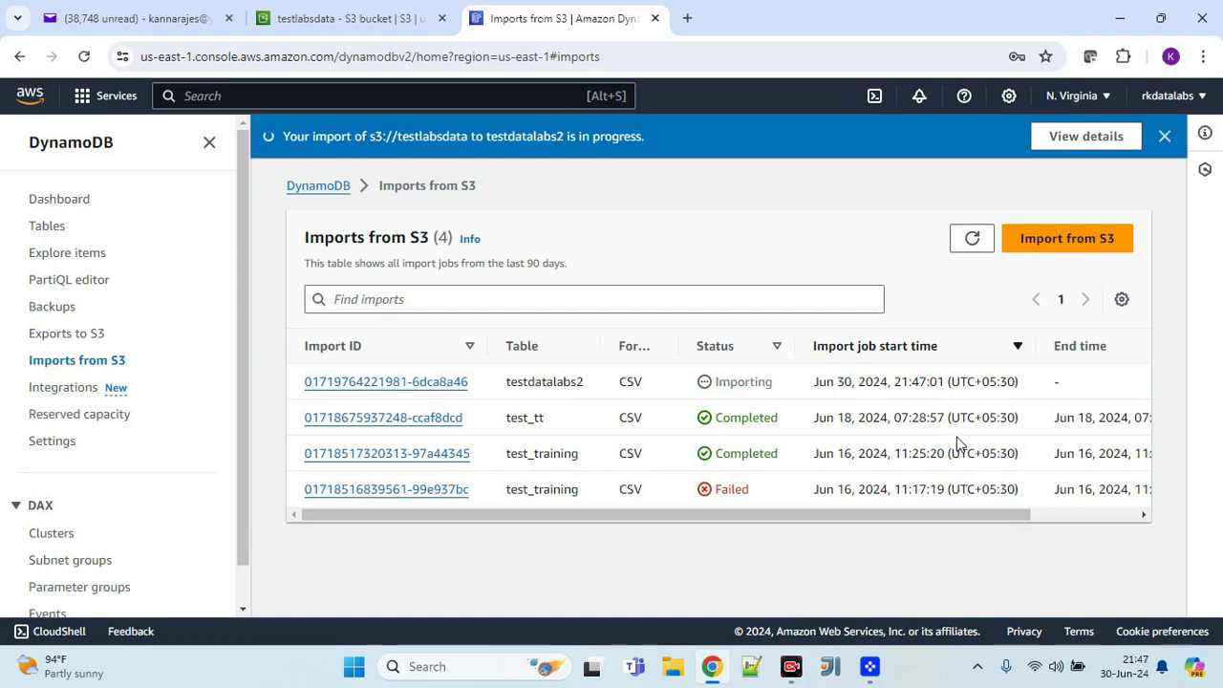
Step: Switch to the testlabsdata S3 bucket, select sample_csv.csv and open it for querying with S3 Select
left_click(406, 21)
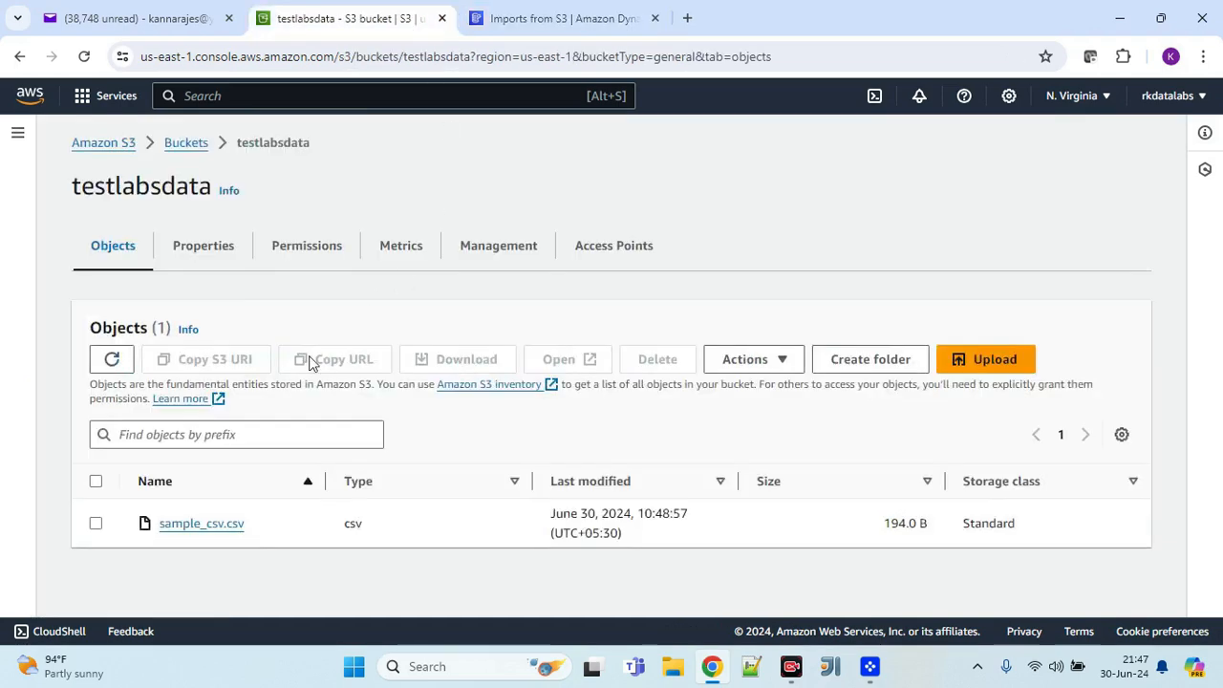
left_click(96, 524)
left_click(96, 523)
left_click(96, 524)
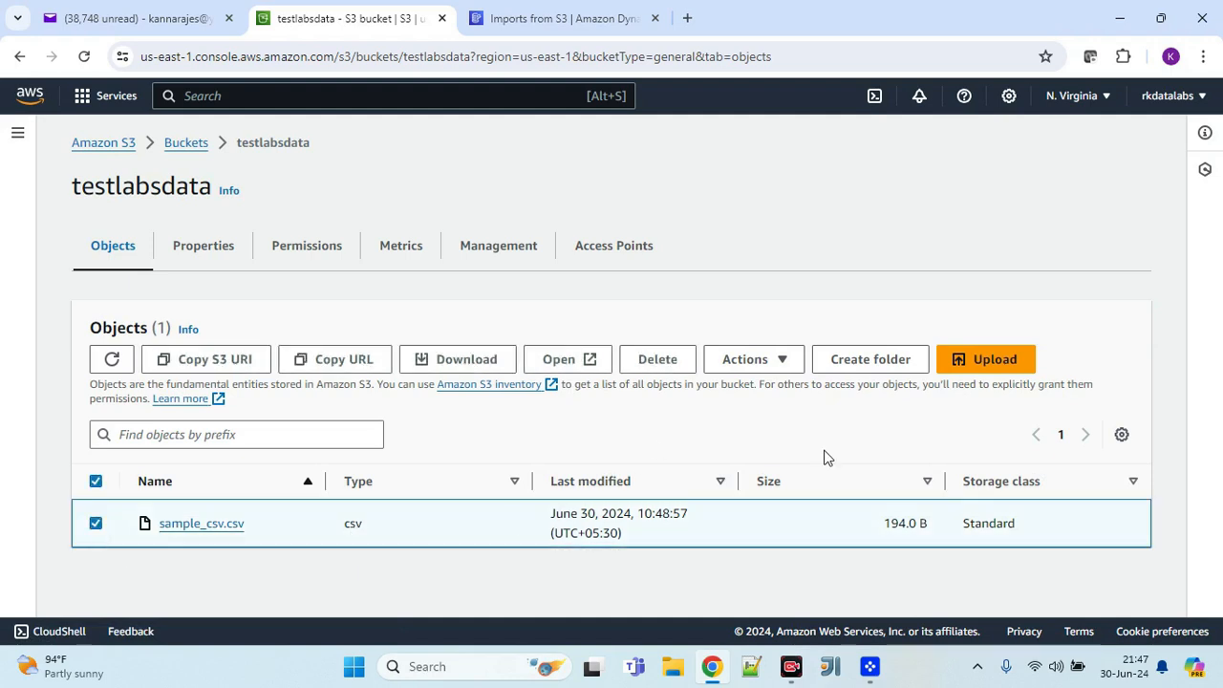
left_click(775, 373)
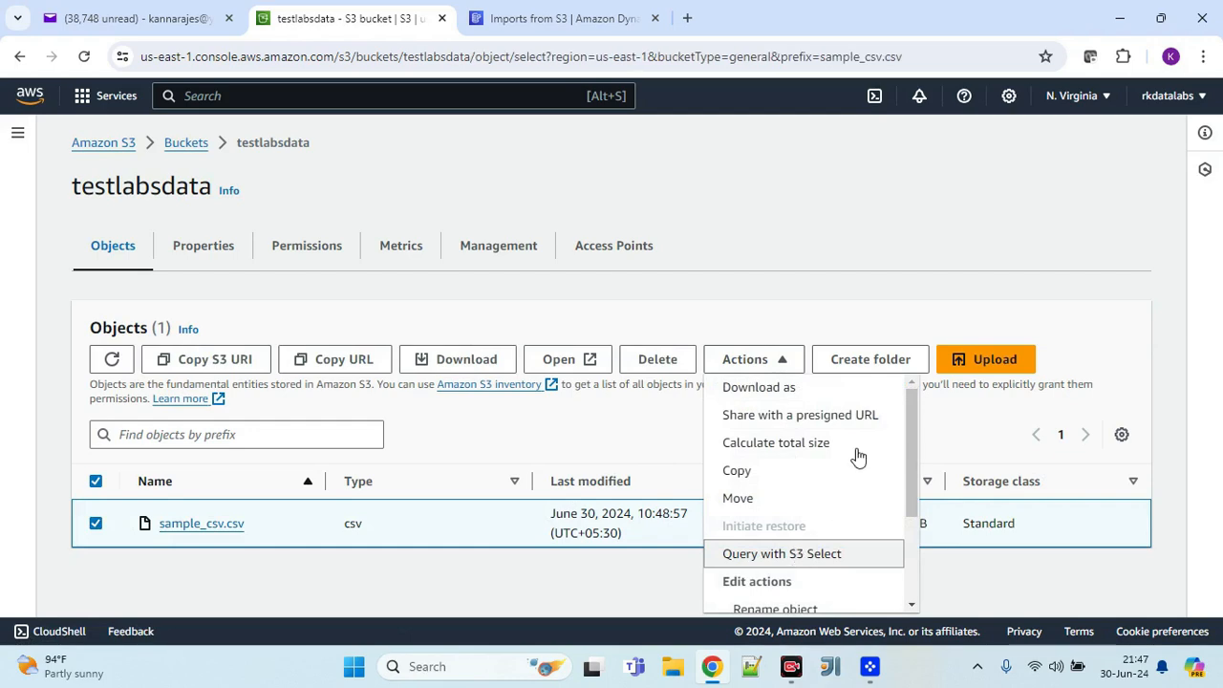
left_click(793, 554)
Step: Run the default query SELECT * FROM s3object s LIMIT 5 and highlight the header row in the raw results
scroll(897, 286, "down", 5)
scroll(896, 289, "down", 3)
left_click(1037, 348)
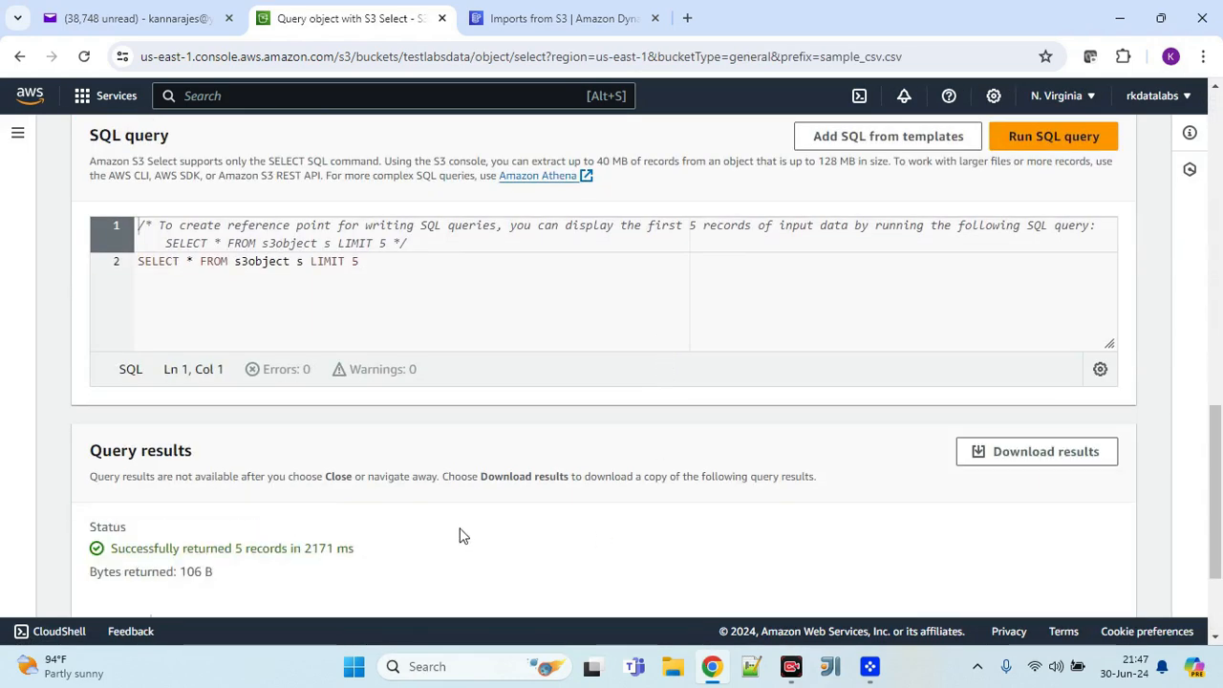
scroll(459, 536, "down", 3)
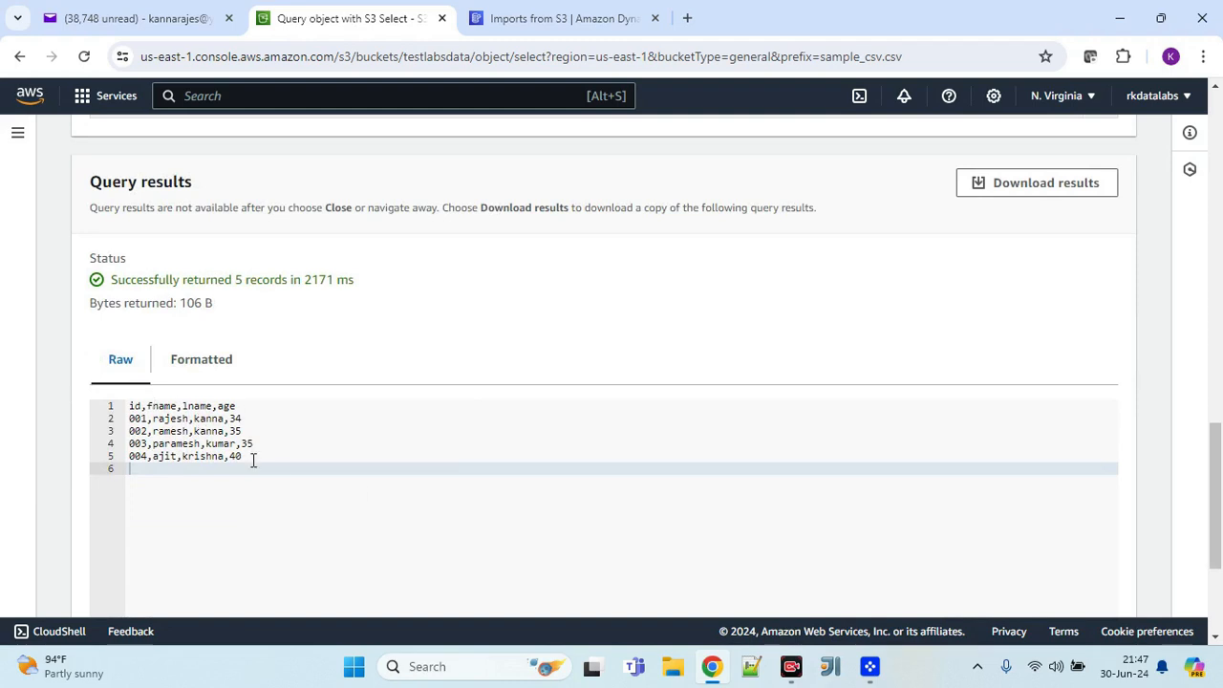
left_click_drag(251, 407, 101, 409)
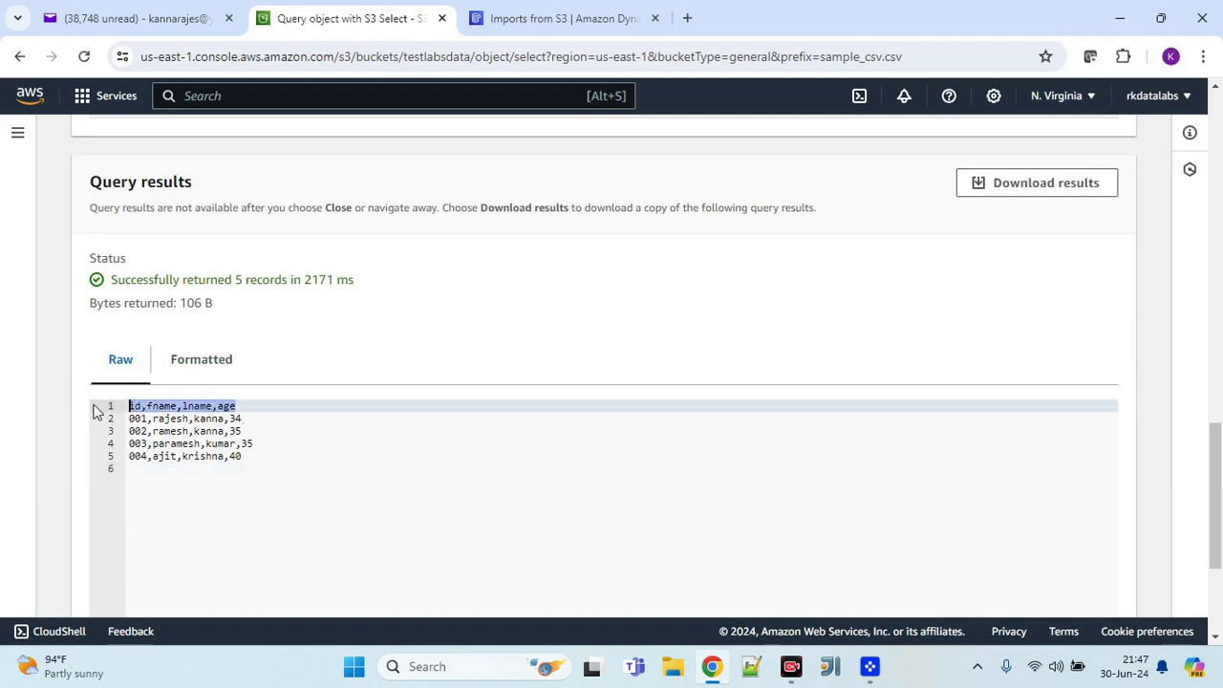
Step: Return to the DynamoDB imports list and refresh it to check the status of the testdatalabs2 import
left_click(552, 18)
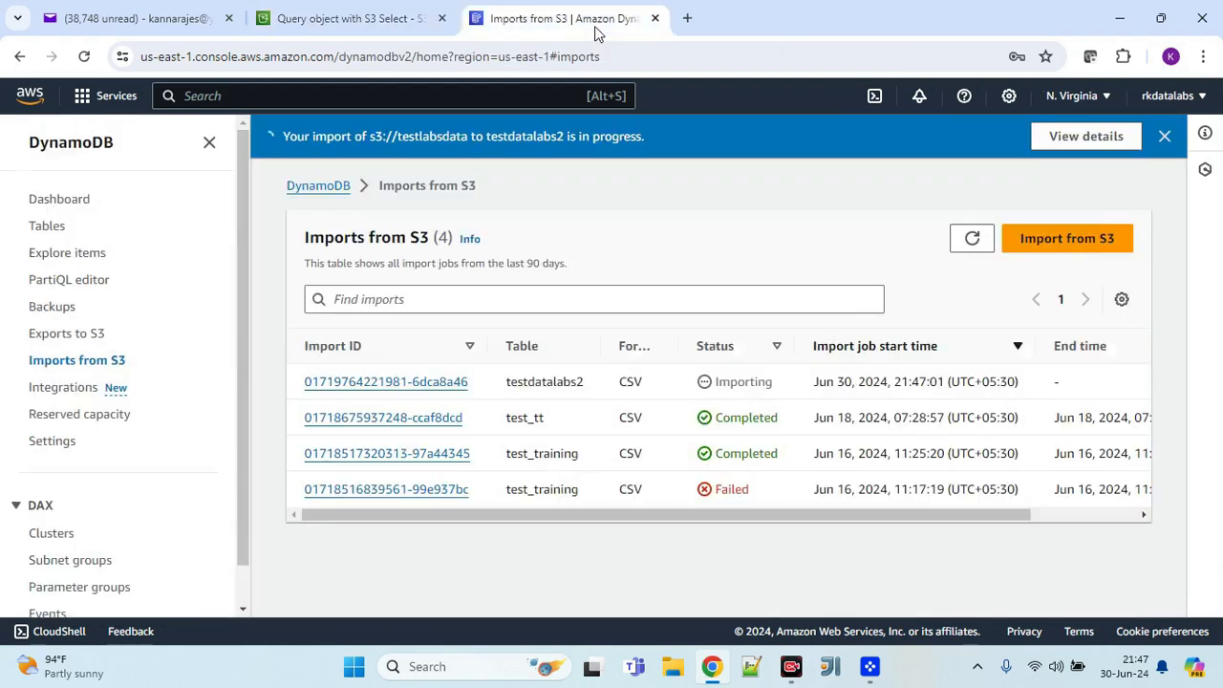
left_click(972, 238)
left_click(969, 245)
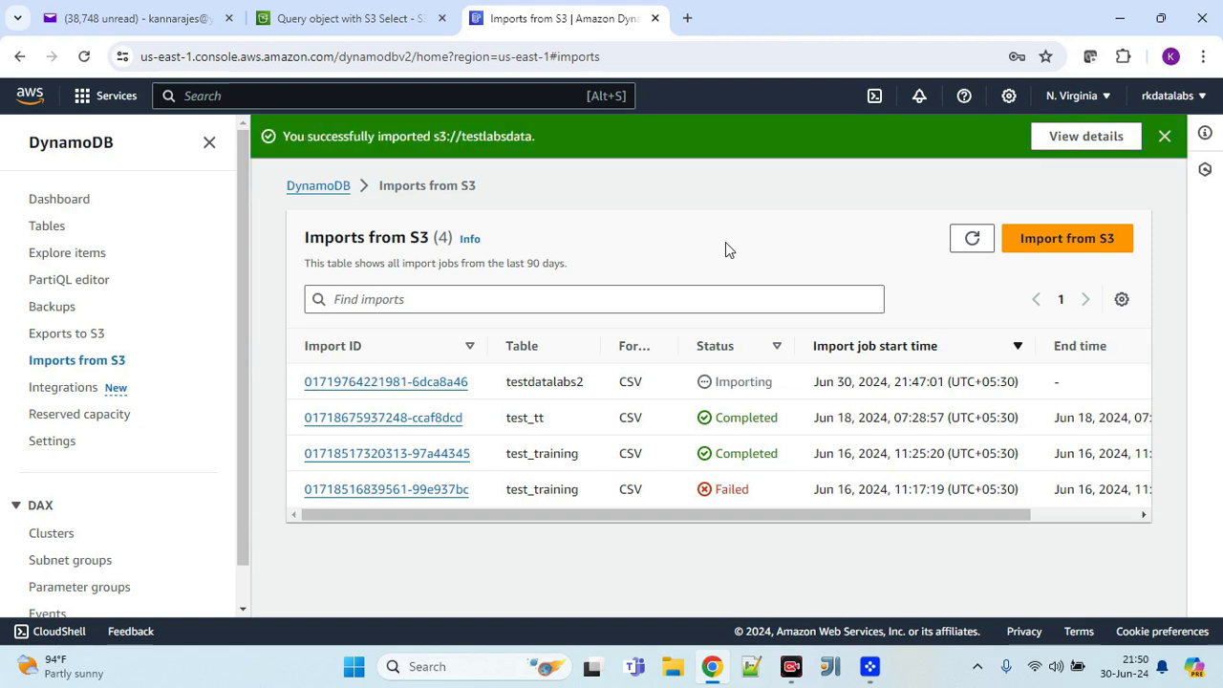
left_click(972, 238)
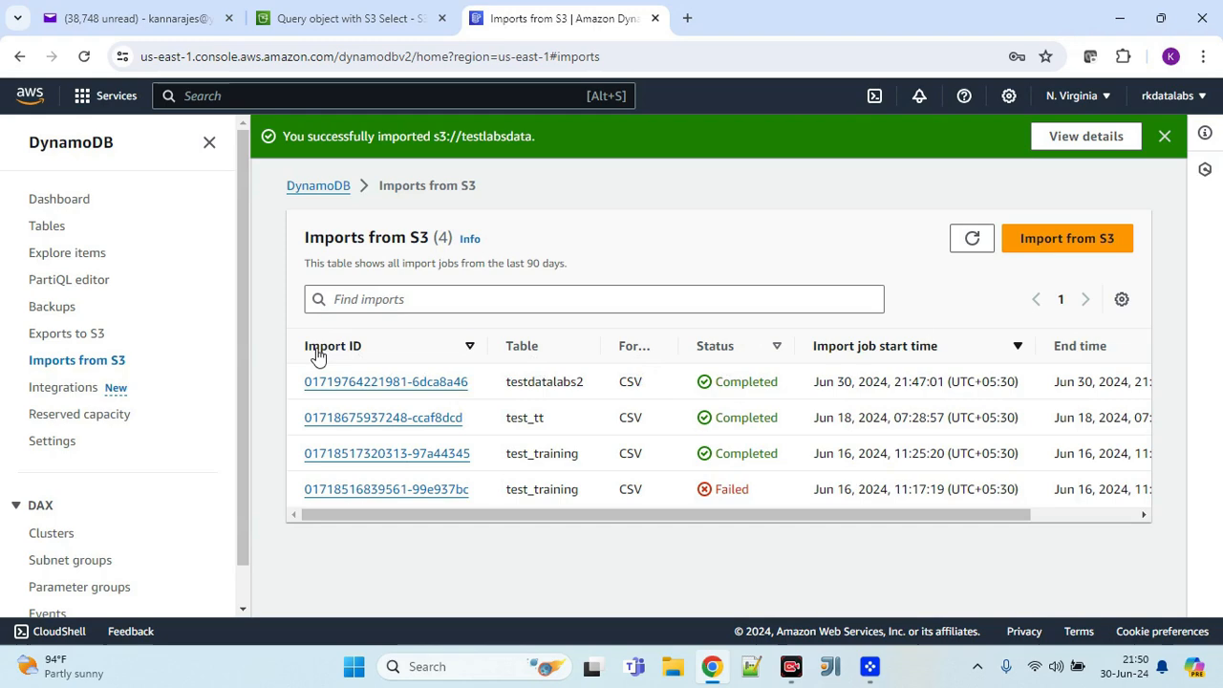
Step: Go to the DynamoDB tables list, refresh it and open the testdatalabs2 table
left_click(52, 233)
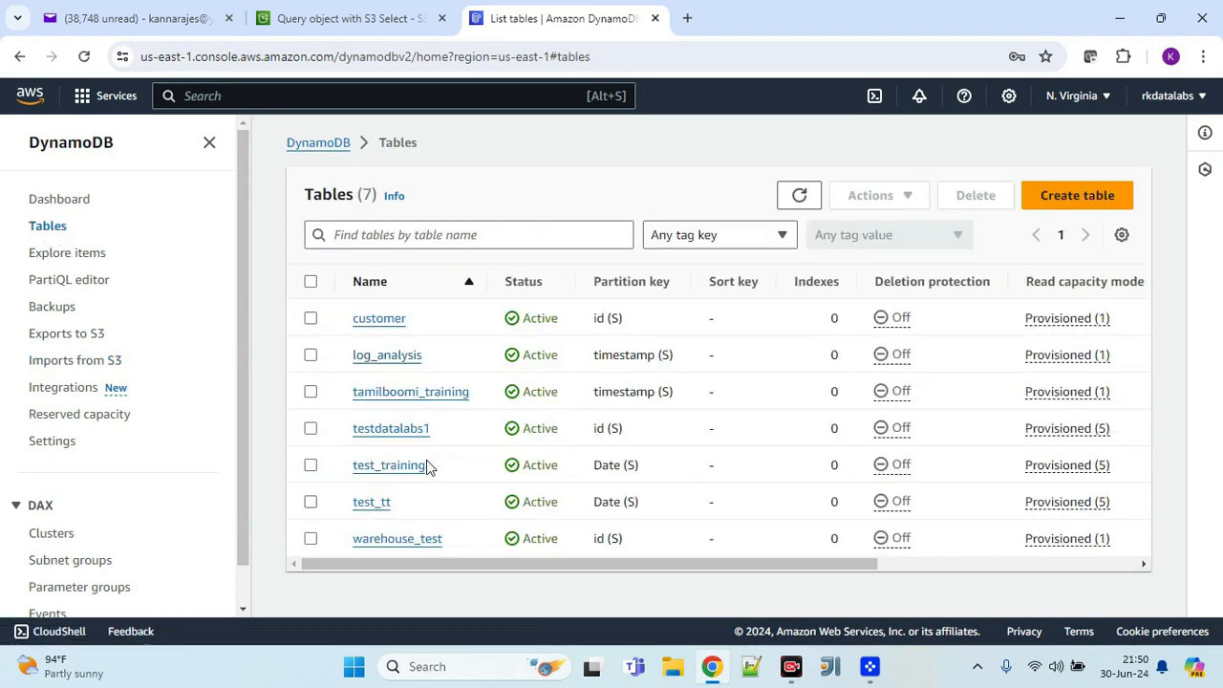
left_click(797, 197)
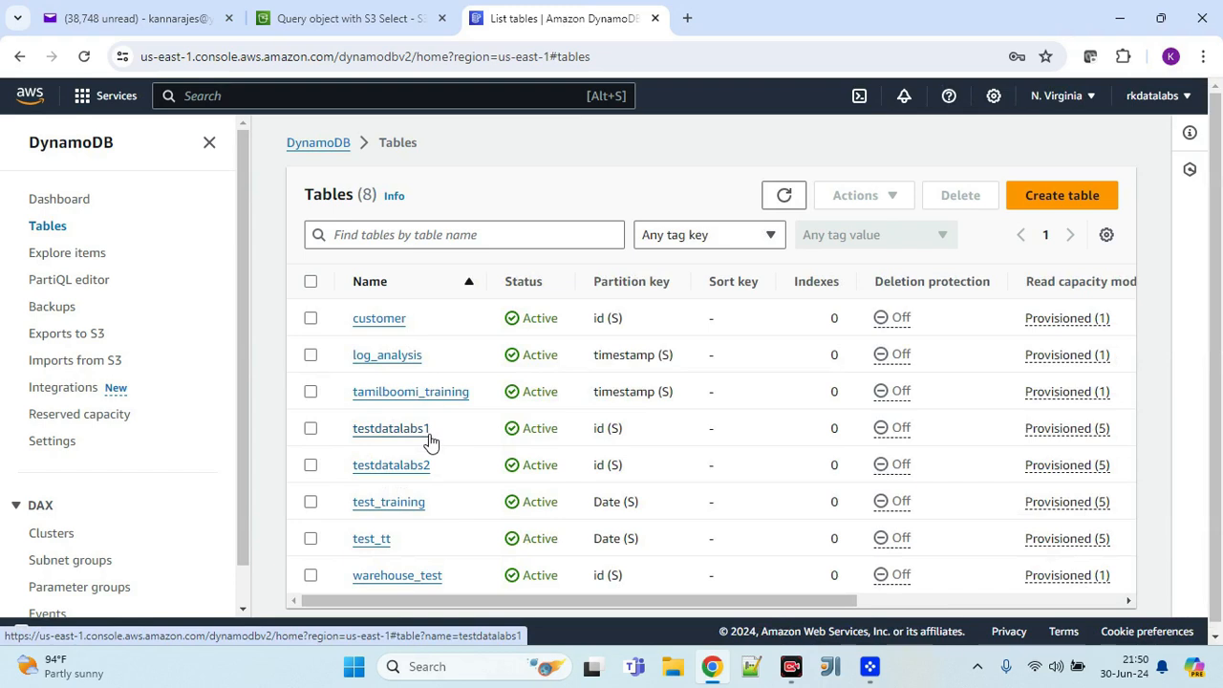
left_click(394, 471)
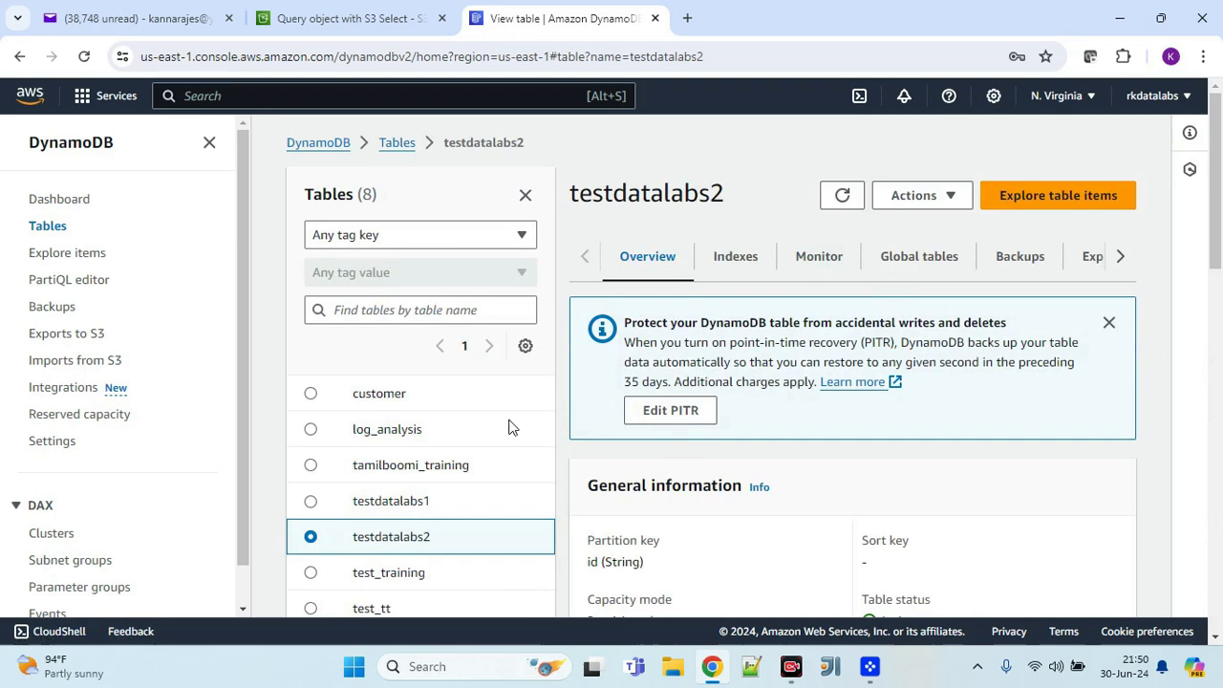
Step: Try to explore the items of testdatalabs2, hide the tables list, and examine the general information, items summary and capacity metrics
left_click(1016, 197)
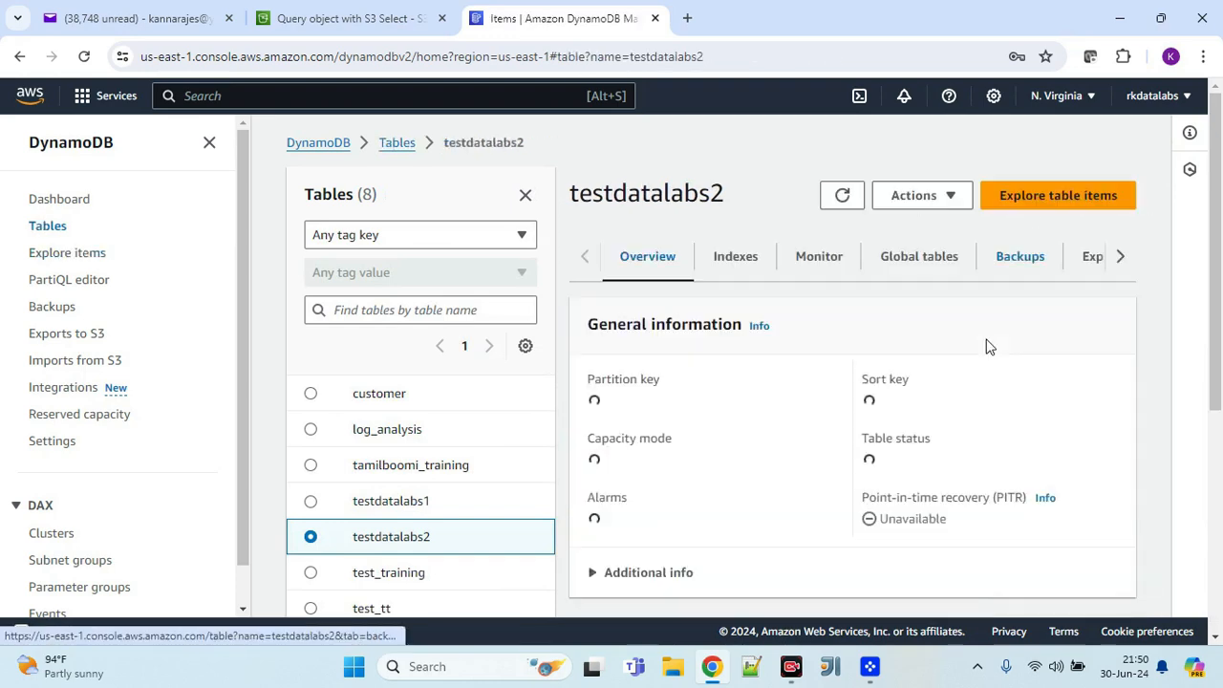
left_click(526, 195)
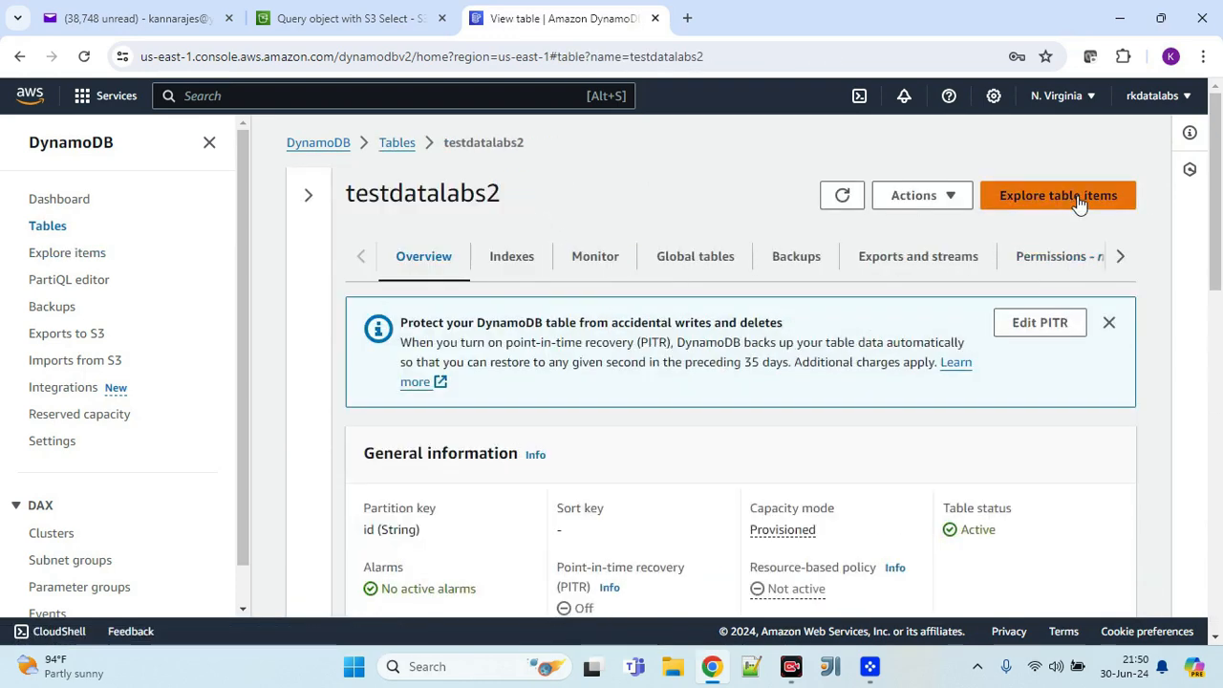
scroll(779, 382, "down", 2)
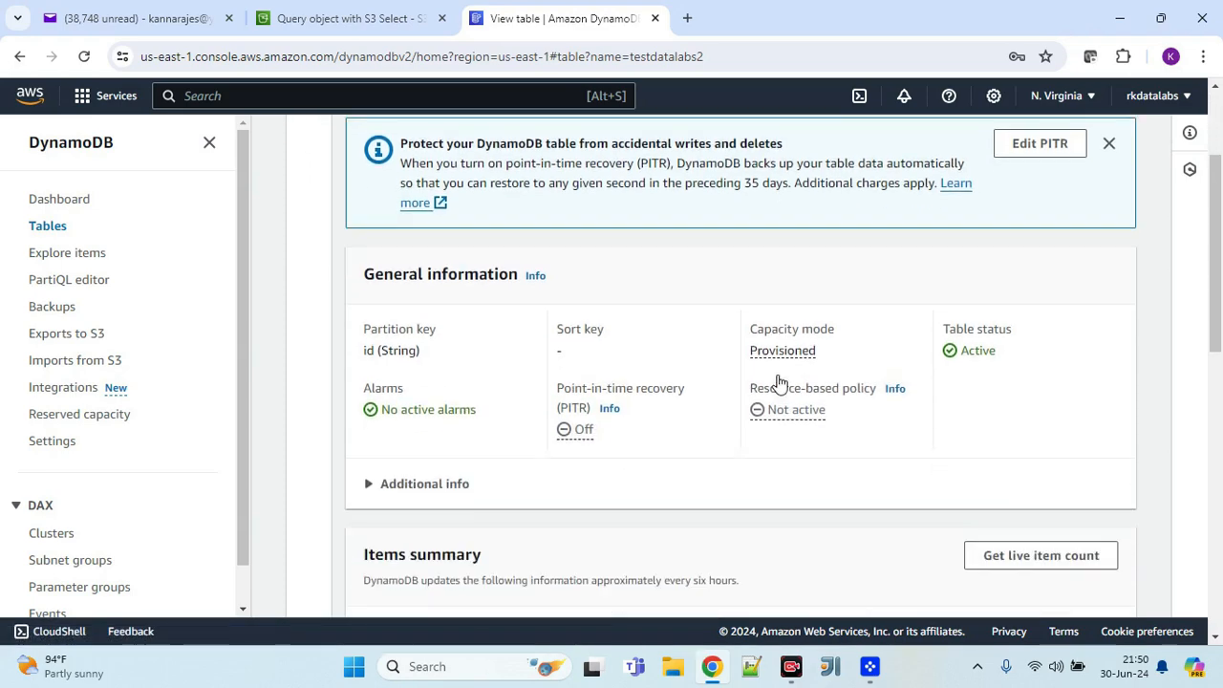
scroll(778, 383, "down", 5)
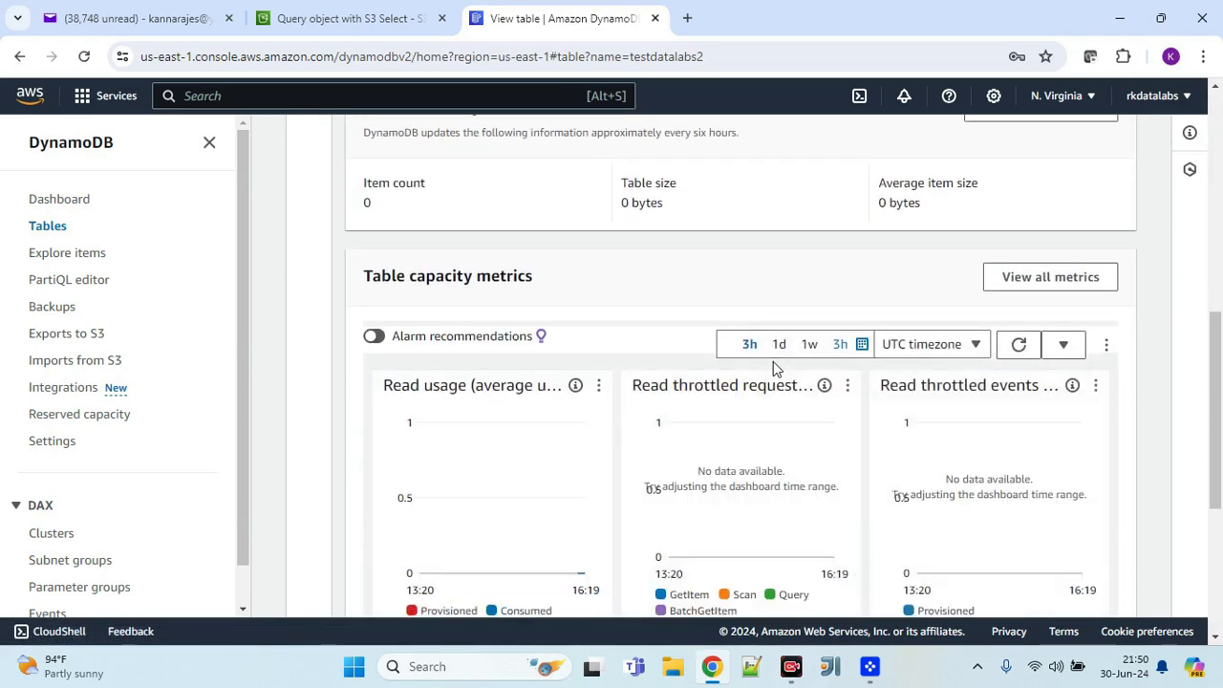
scroll(773, 361, "up", 7)
left_click(1032, 209)
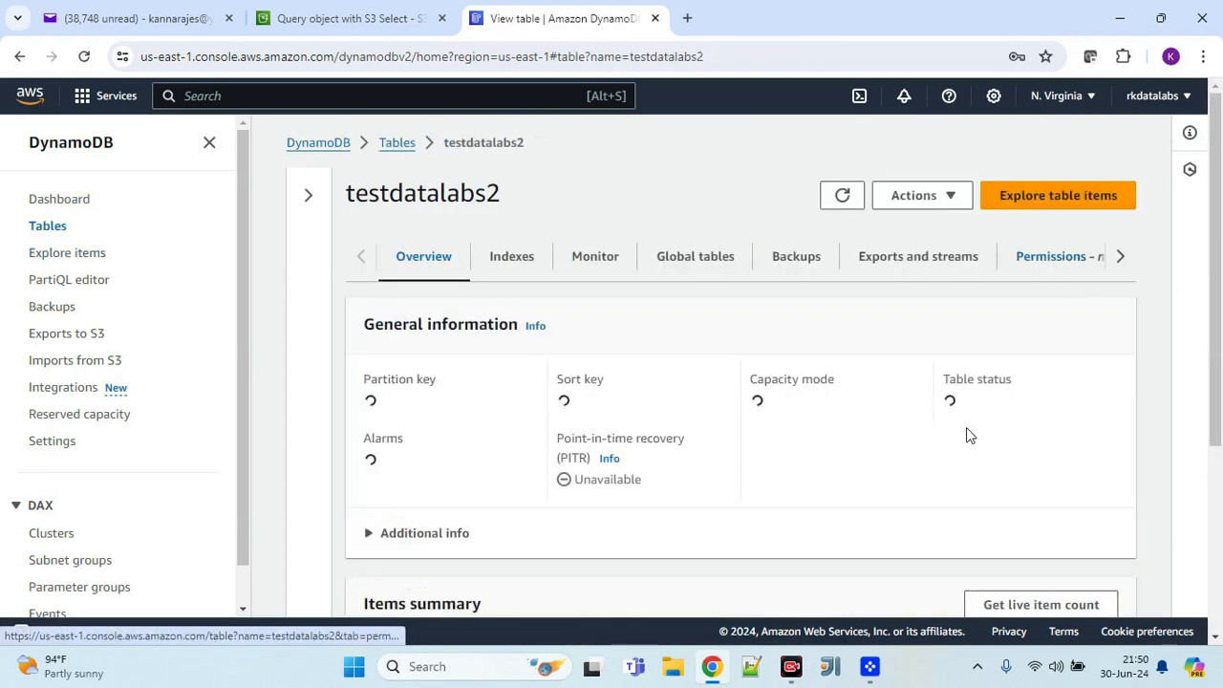
scroll(755, 412, "down", 3)
scroll(754, 410, "down", 3)
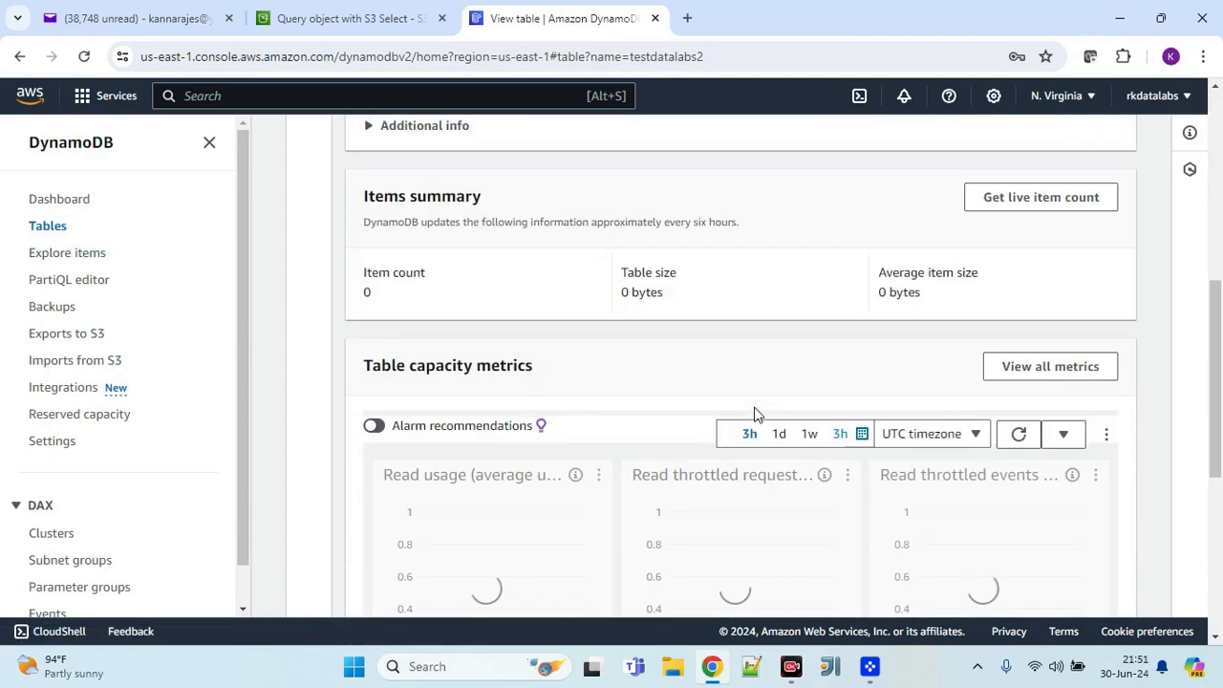
scroll(754, 411, "down", 4)
scroll(754, 406, "up", 9)
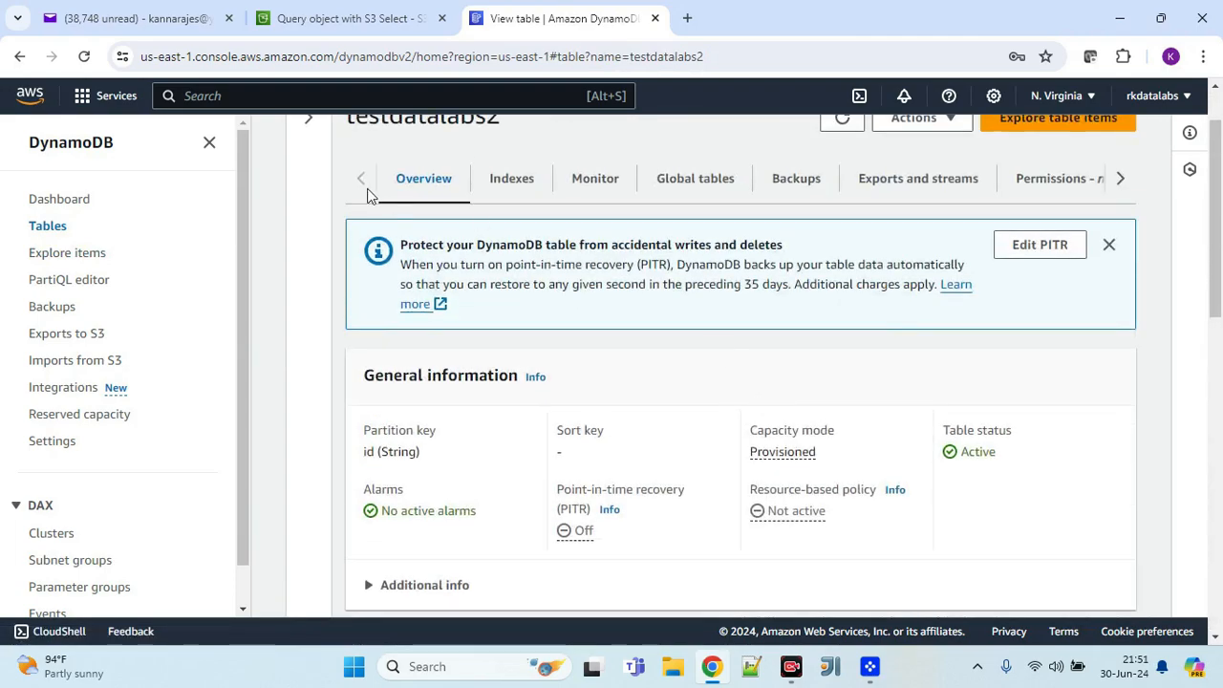
Step: Show the tables list again, try to explore the items of testdatalabs2, and examine its general information, items summary and capacity metrics
left_click(308, 118)
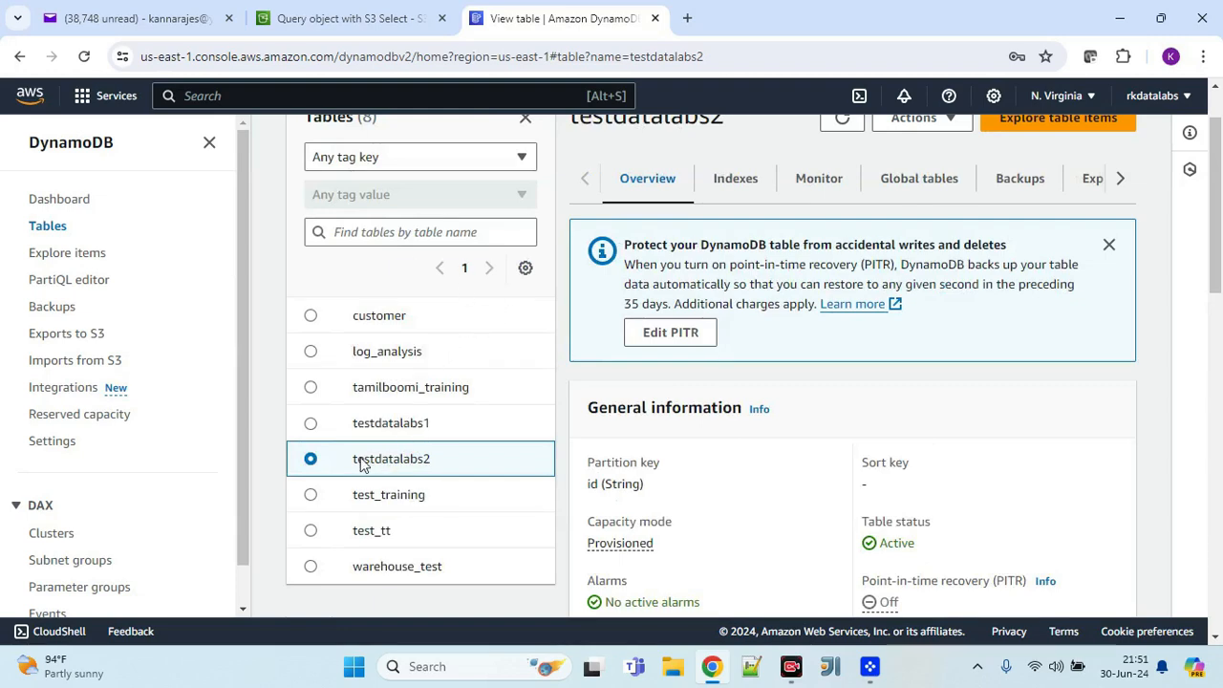
scroll(1042, 287, "up", 1)
left_click(1048, 198)
left_click(1051, 195)
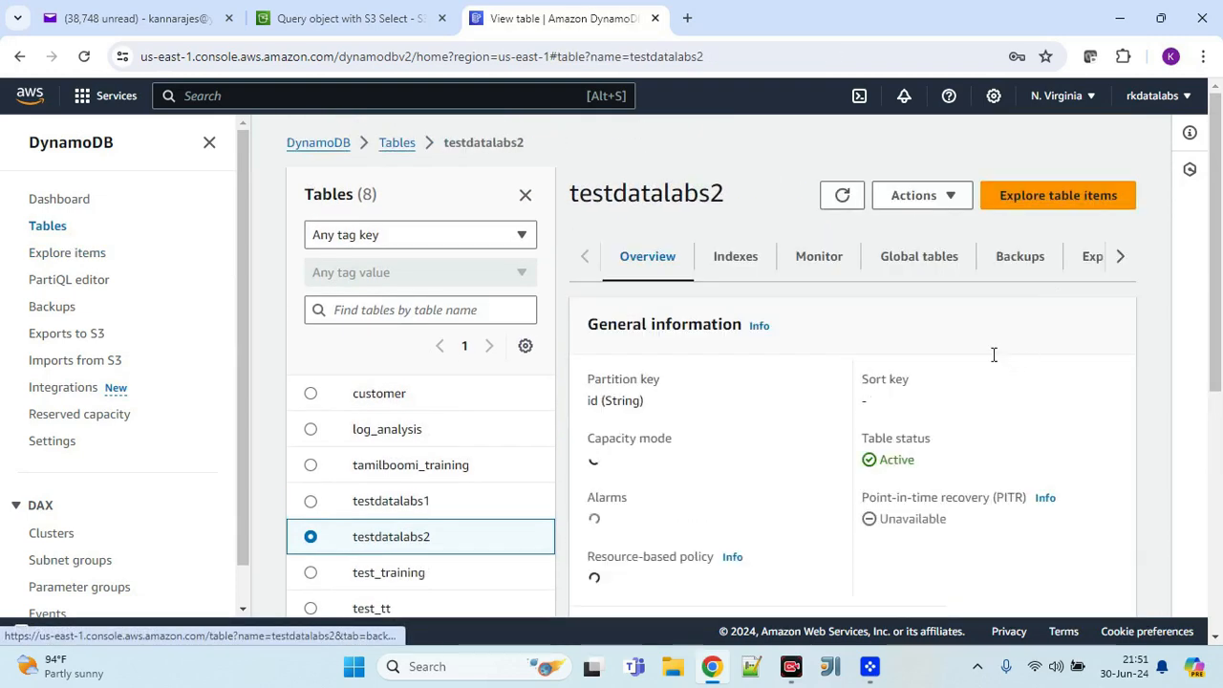
scroll(992, 356, "down", 4)
scroll(990, 355, "up", 3)
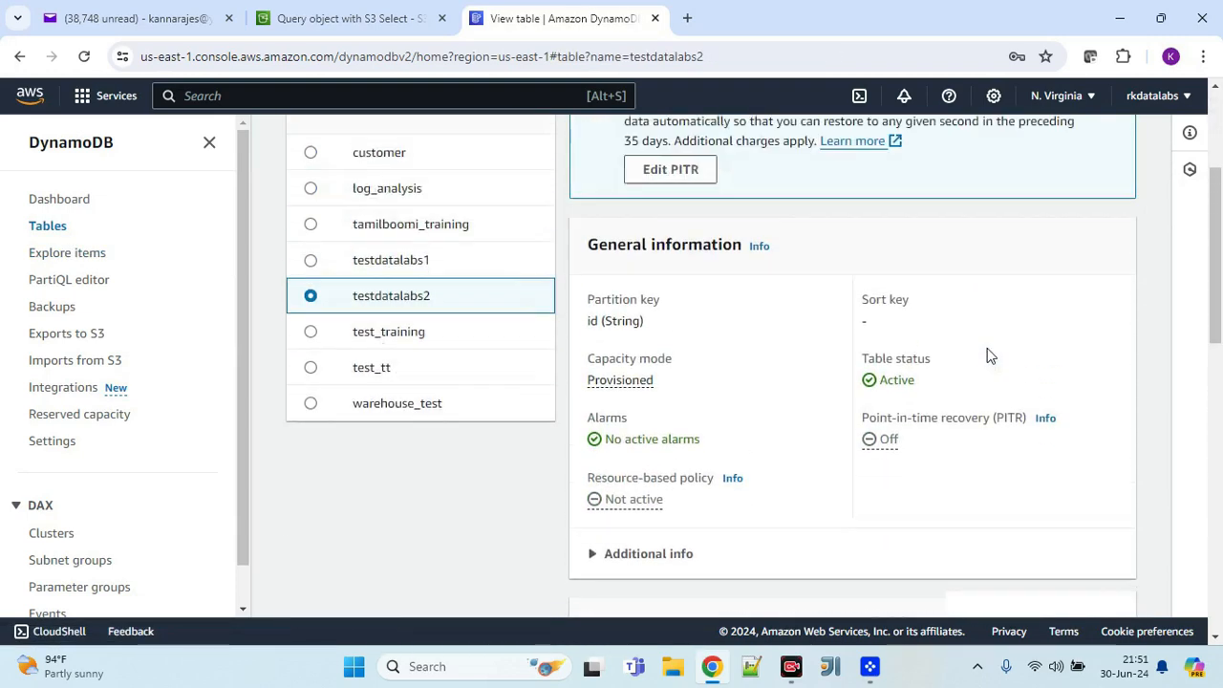
scroll(987, 348, "up", 1)
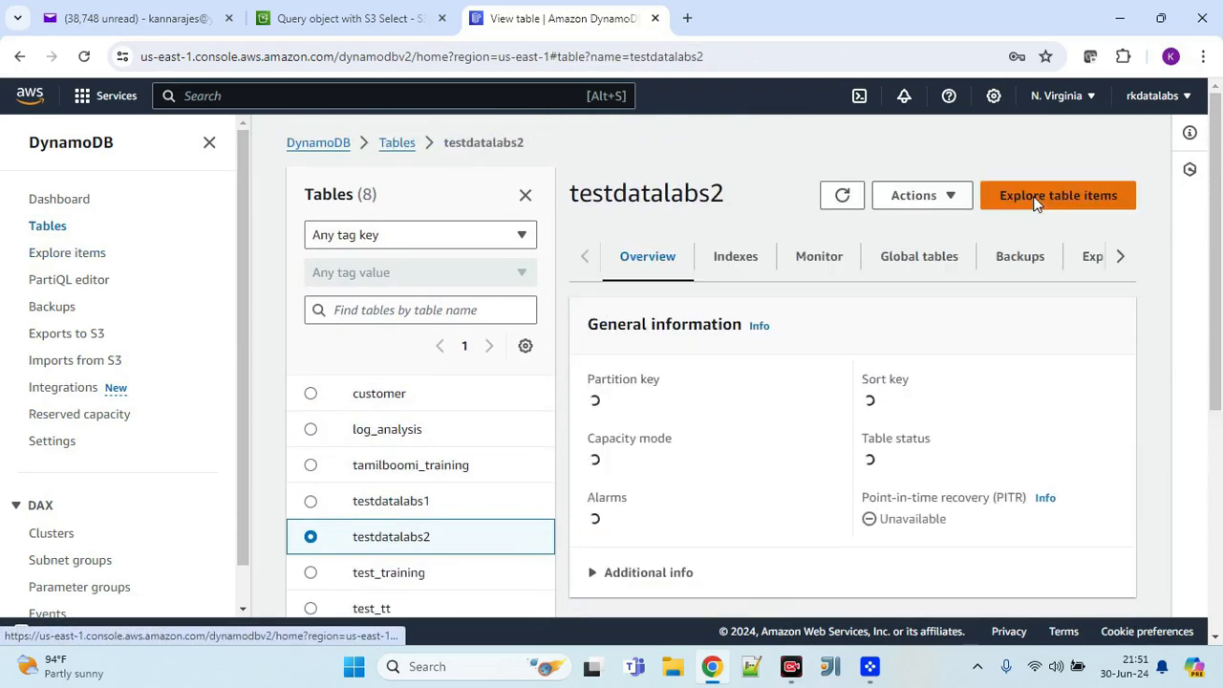
scroll(989, 378, "down", 4)
scroll(988, 375, "down", 3)
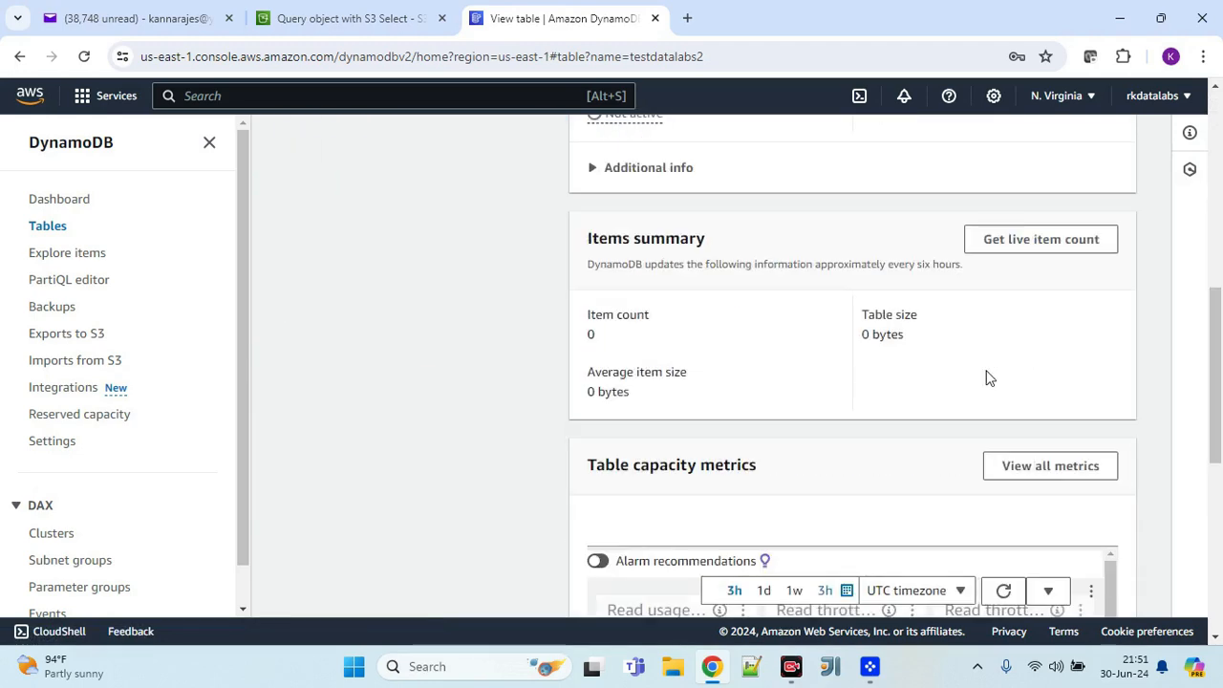
scroll(989, 378, "down", 6)
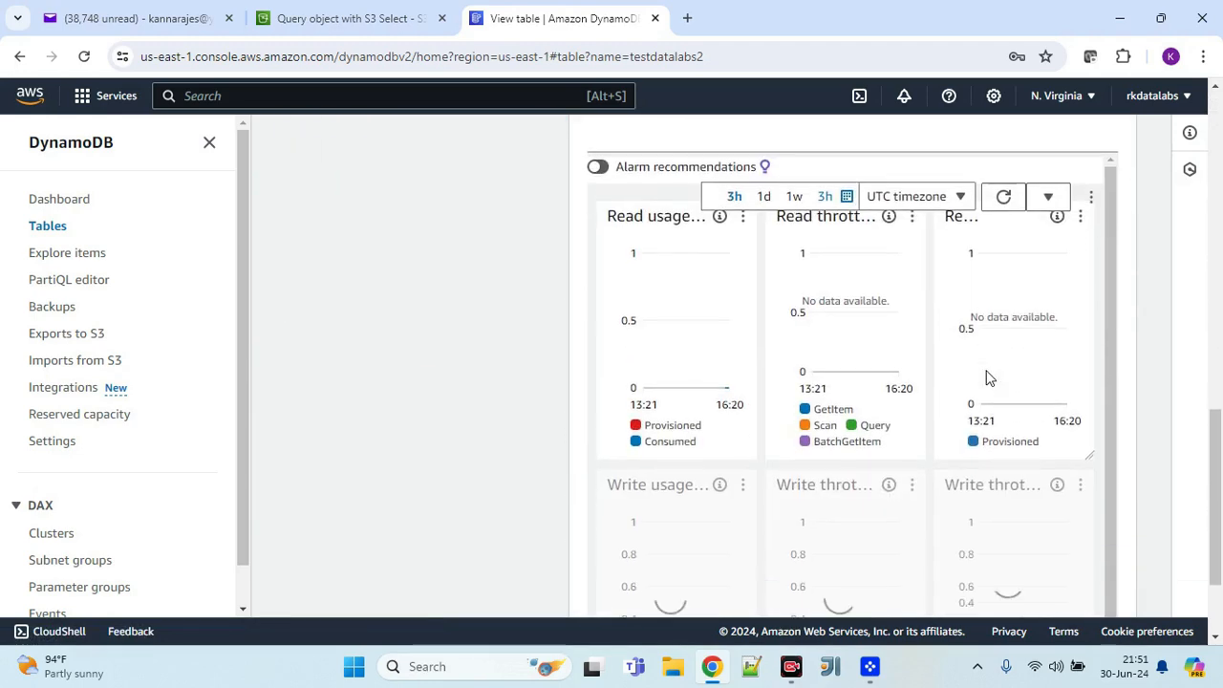
scroll(989, 376, "up", 15)
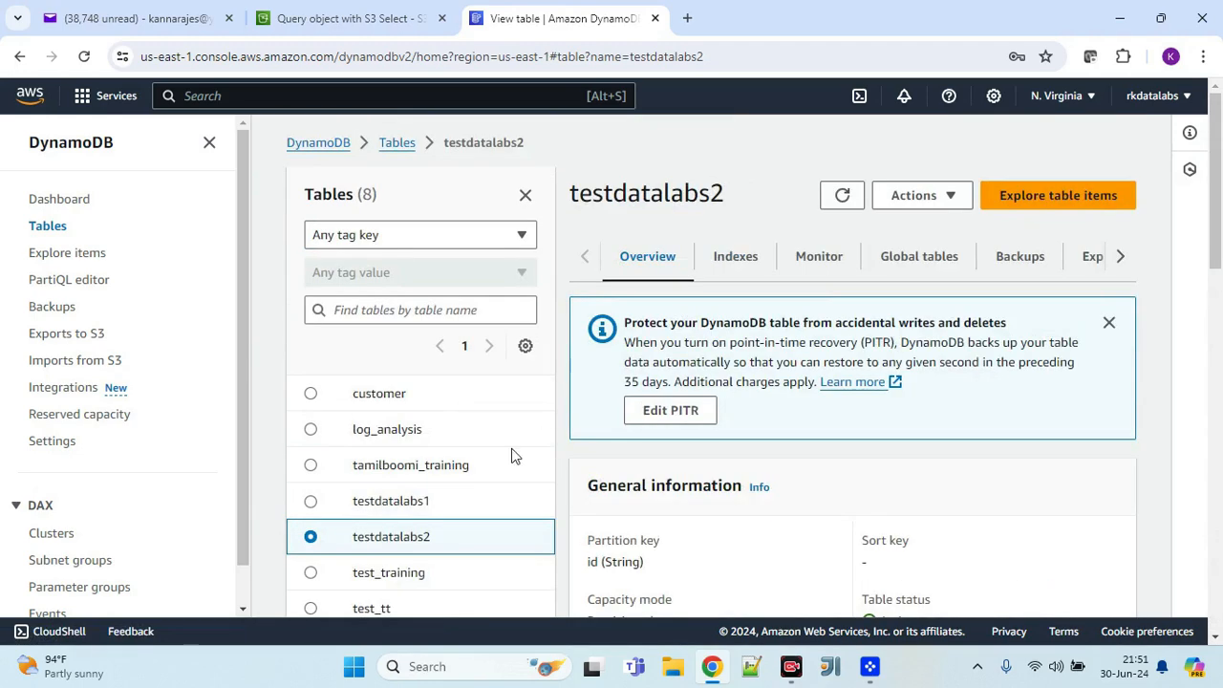
Step: Open the testdatalabs1 table and examine its general information and items summary
left_click(393, 504)
scroll(904, 442, "down", 10)
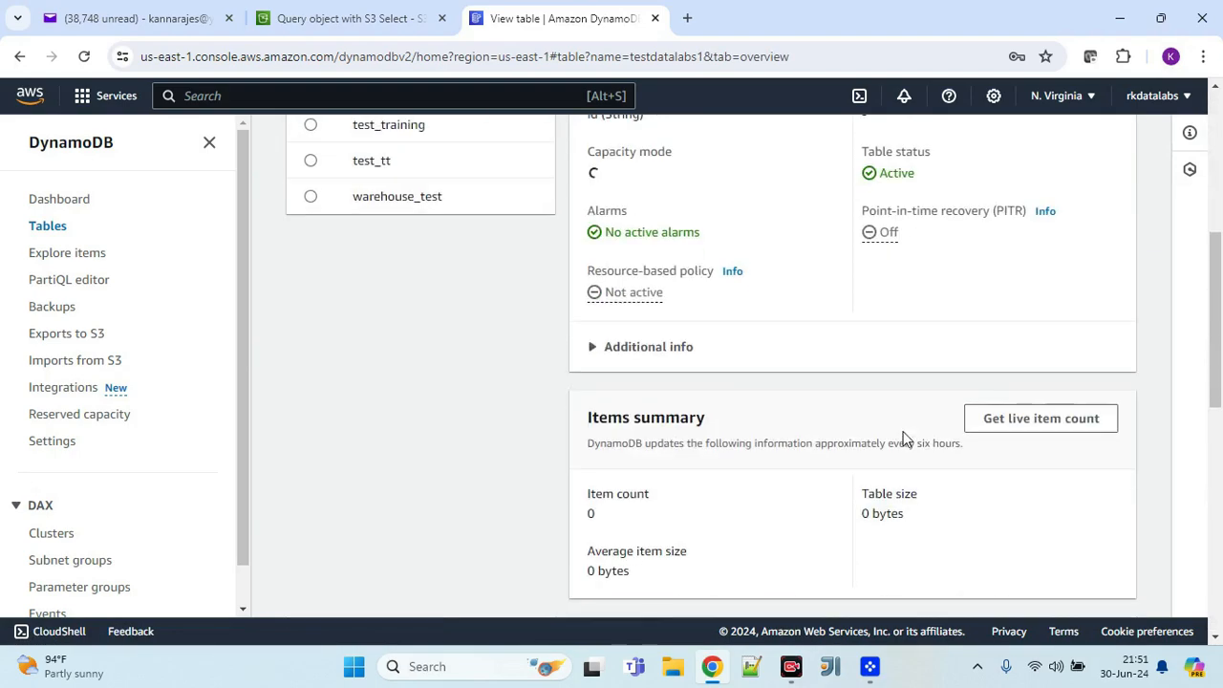
scroll(905, 440, "up", 10)
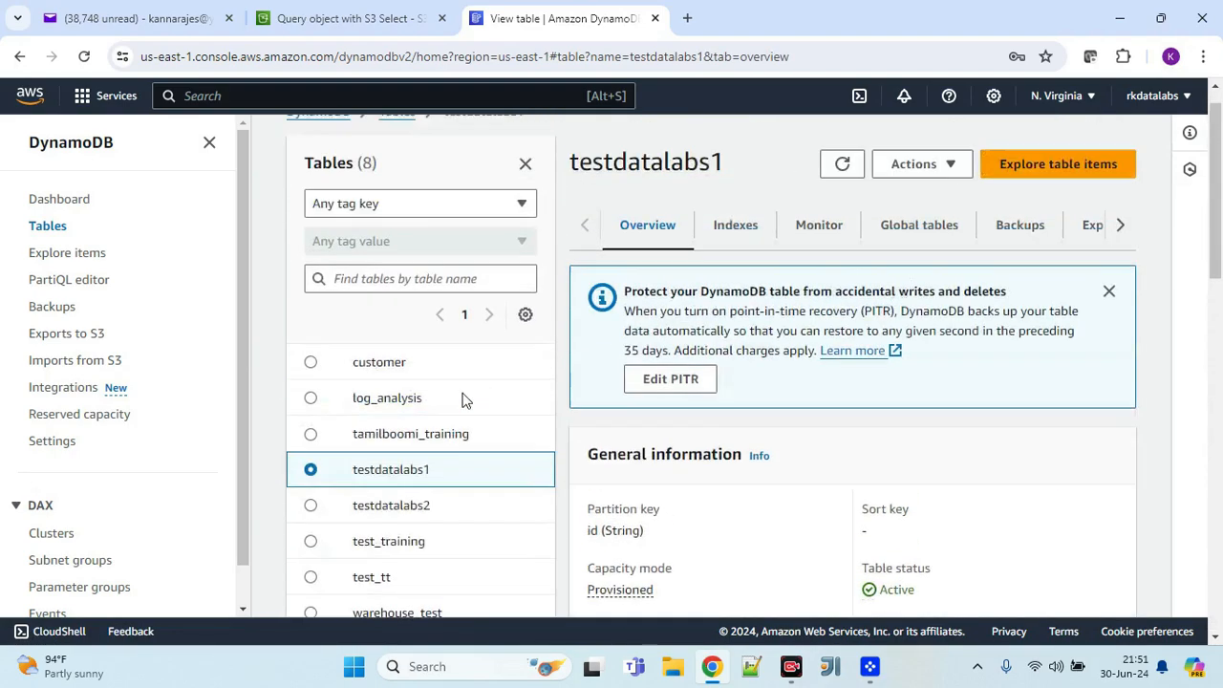
Step: Reopen testdatalabs2, try again to explore its items, and check the items summary
left_click(372, 539)
left_click(947, 198)
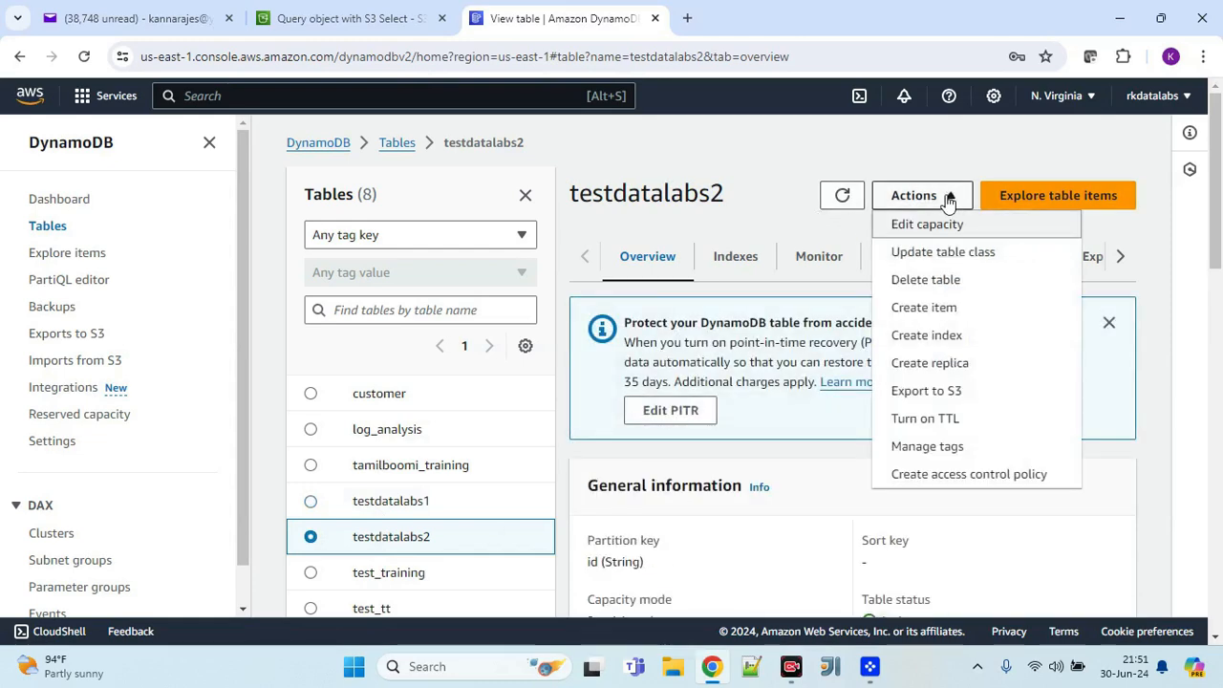
left_click(1040, 199)
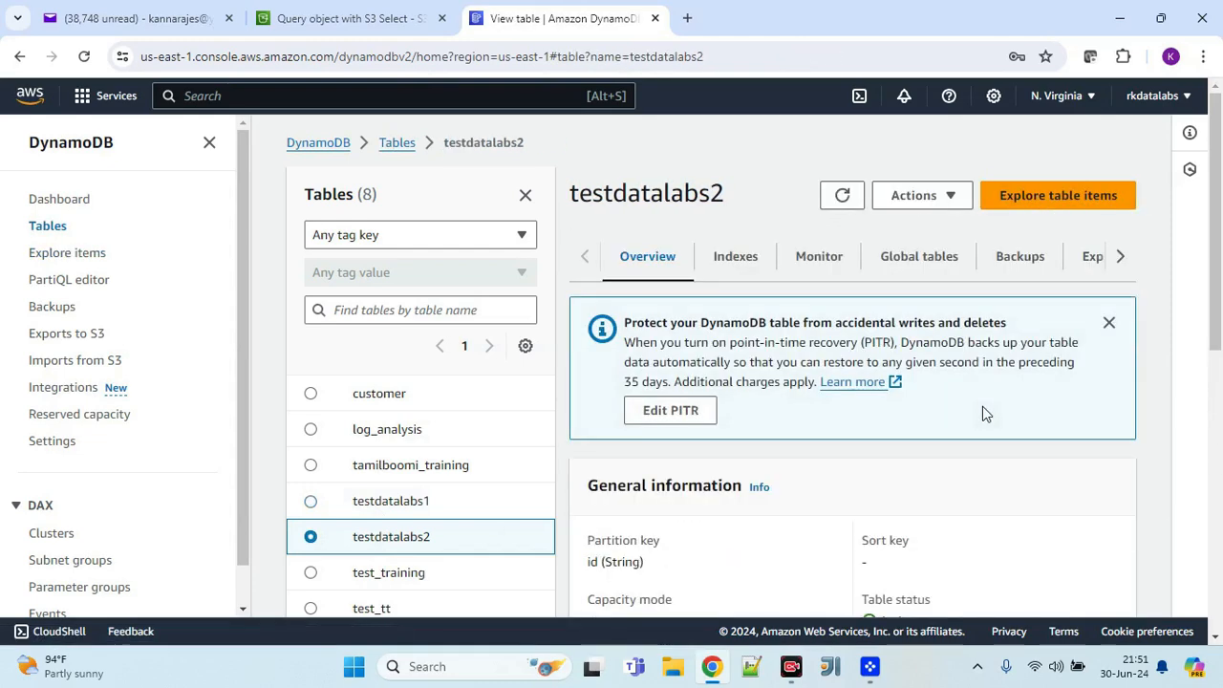
scroll(982, 413, "down", 5)
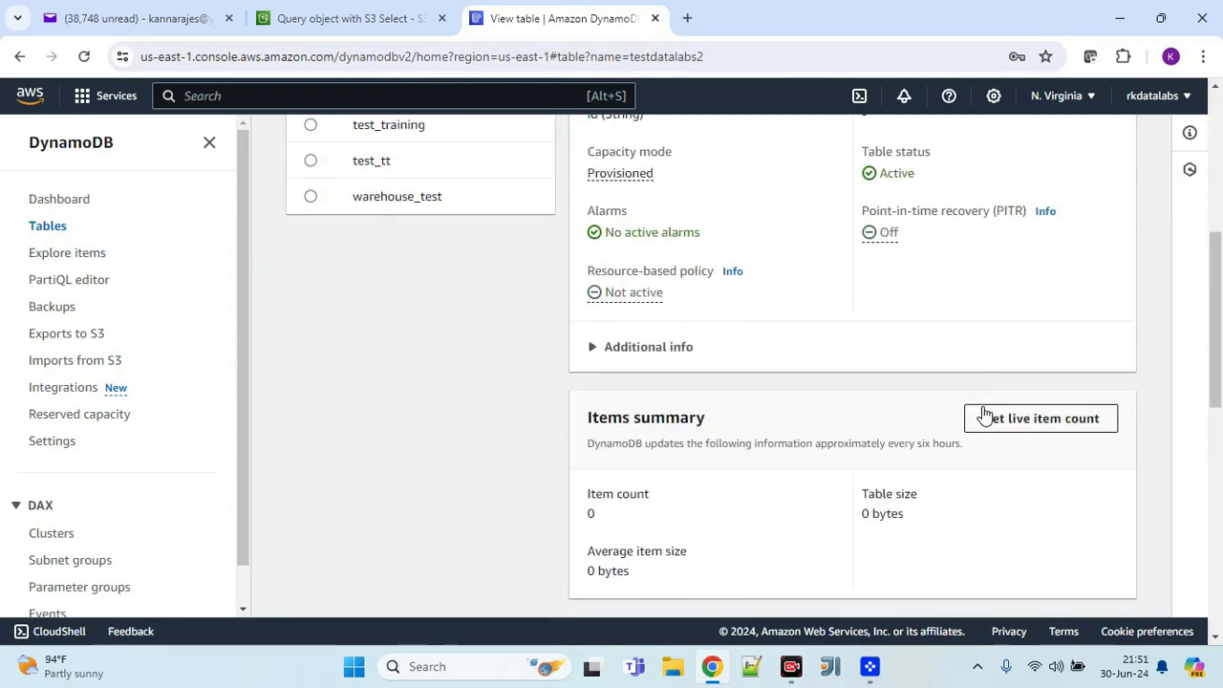
scroll(931, 405, "down", 2)
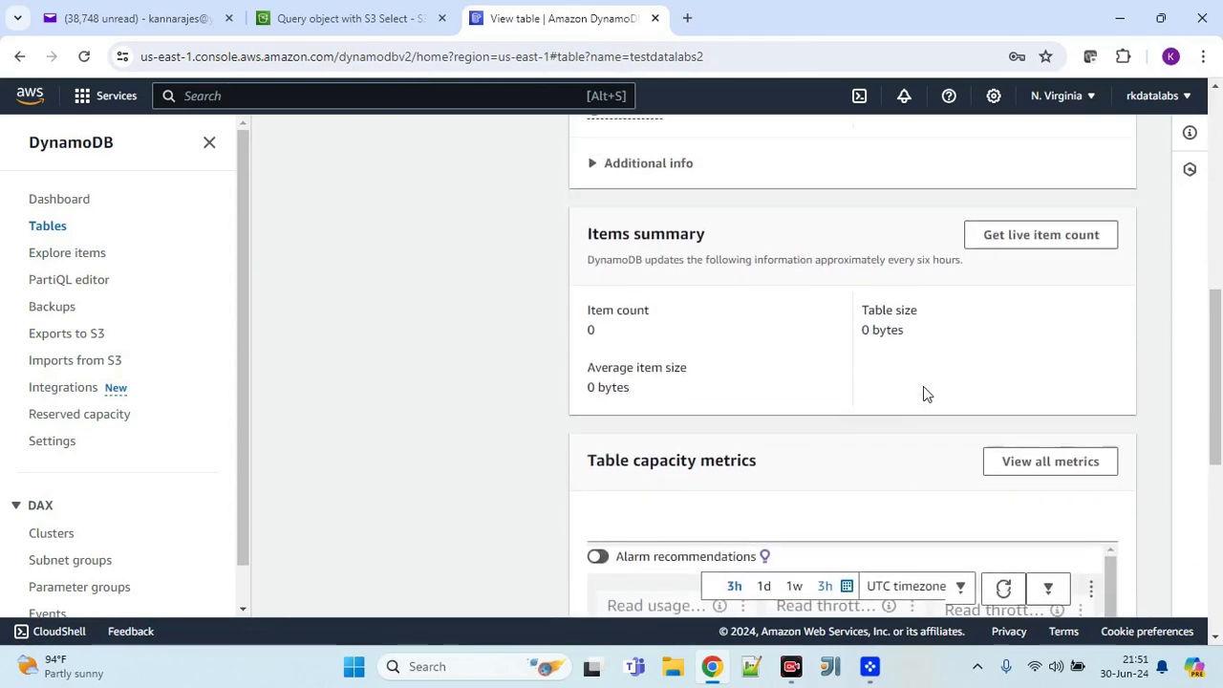
scroll(923, 387, "up", 5)
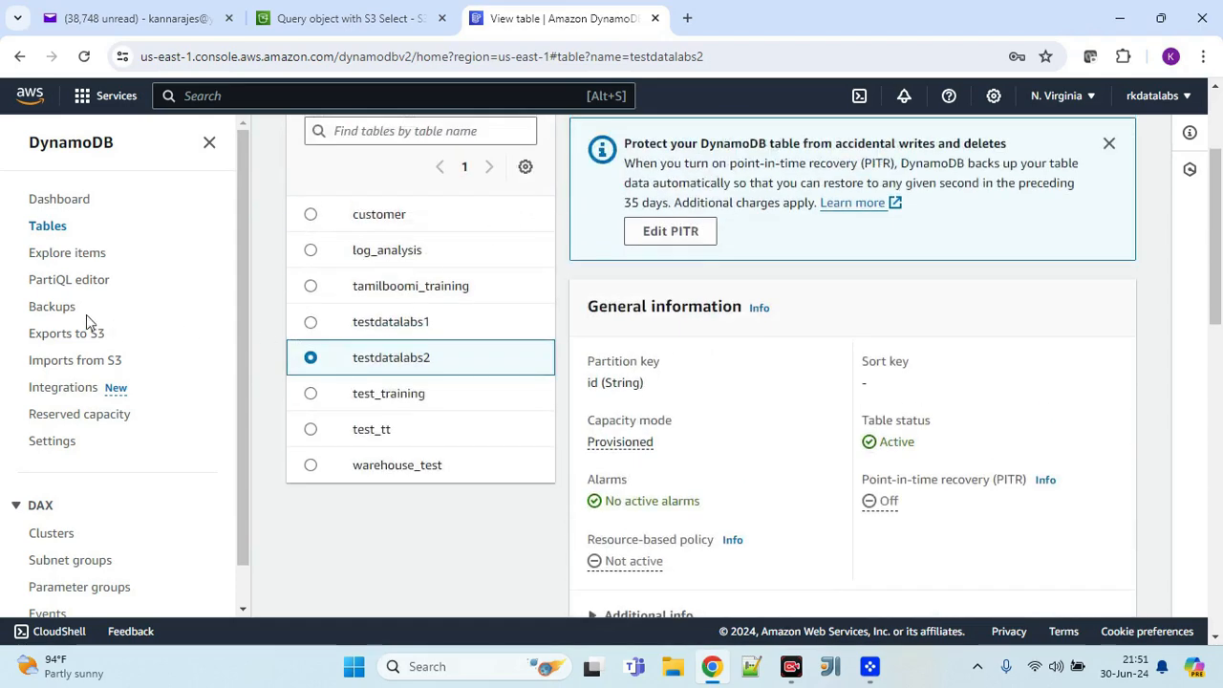
Step: Refresh the tables list, open the testdatalabs2 job among the imports from S3 and examine its import details
left_click(54, 228)
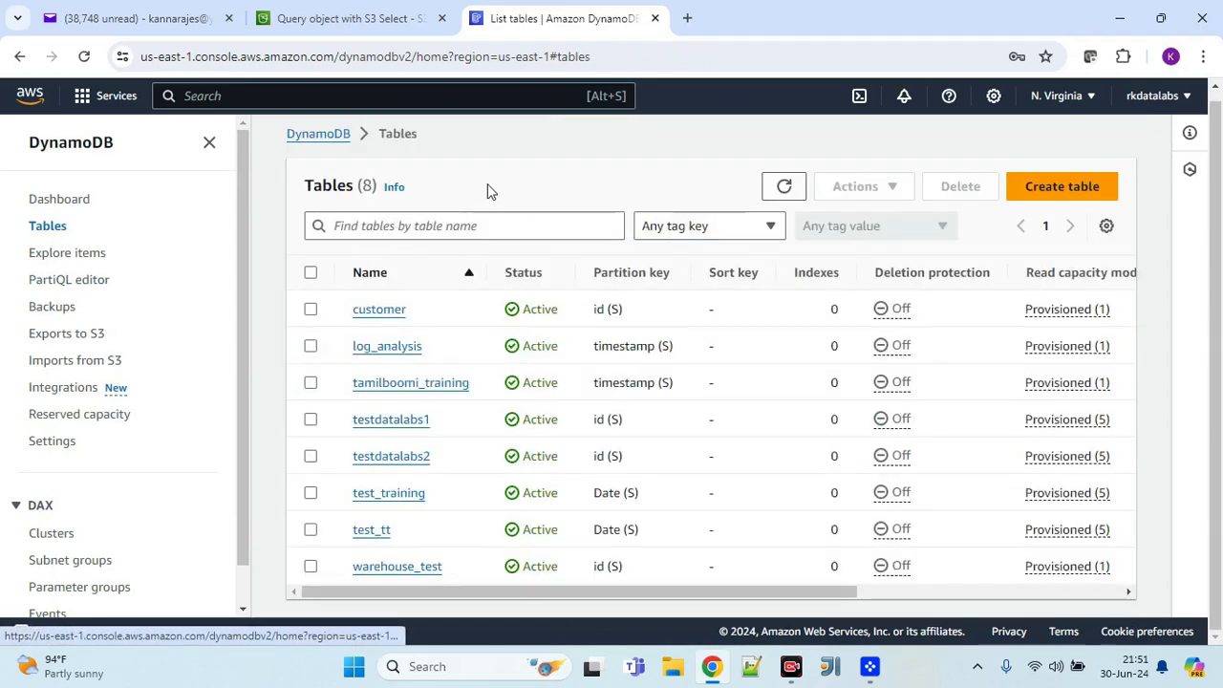
left_click(797, 190)
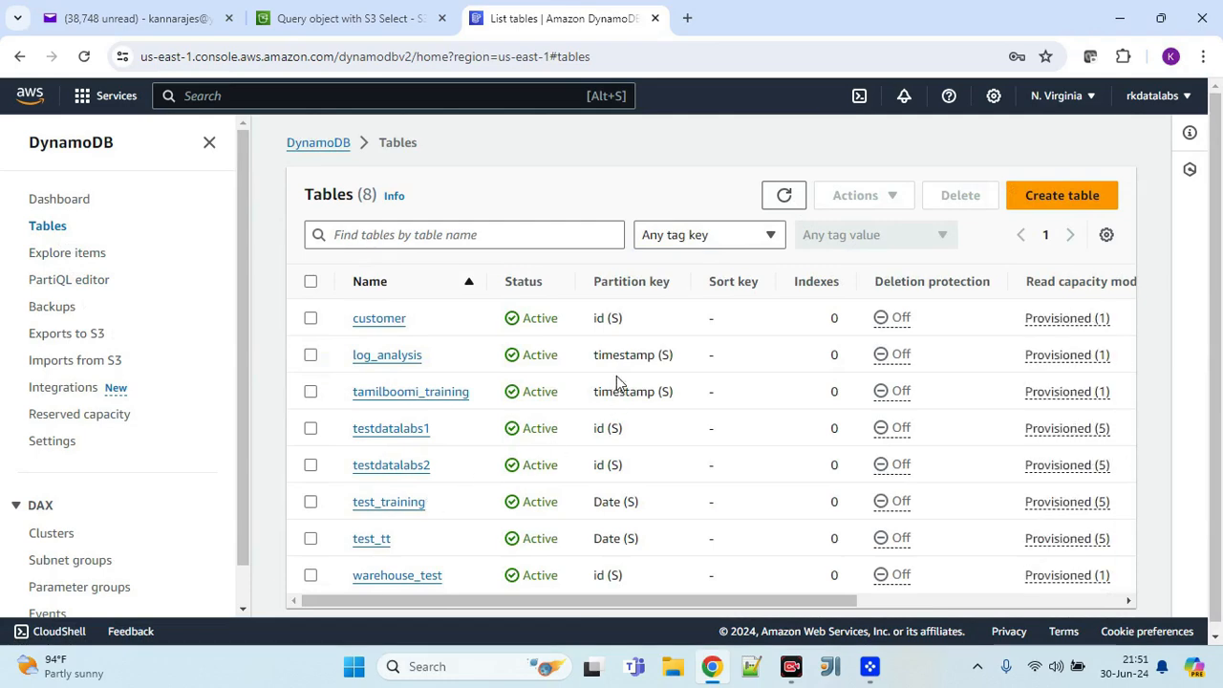
left_click(69, 360)
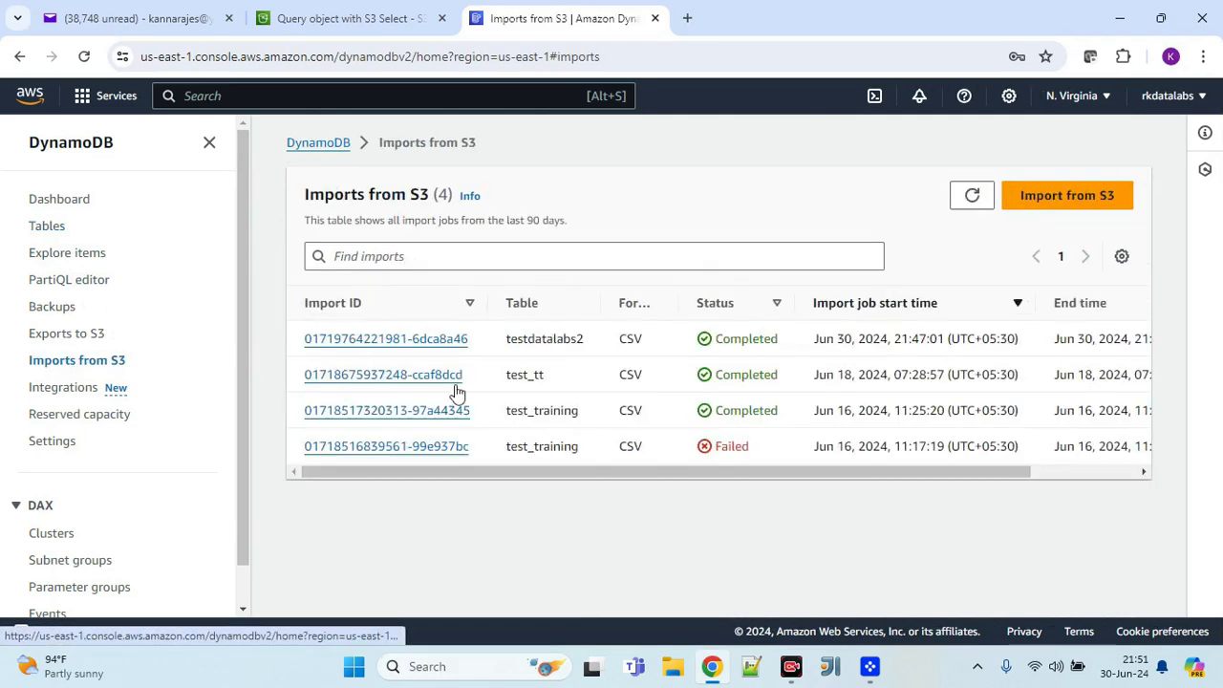
double_click(450, 345)
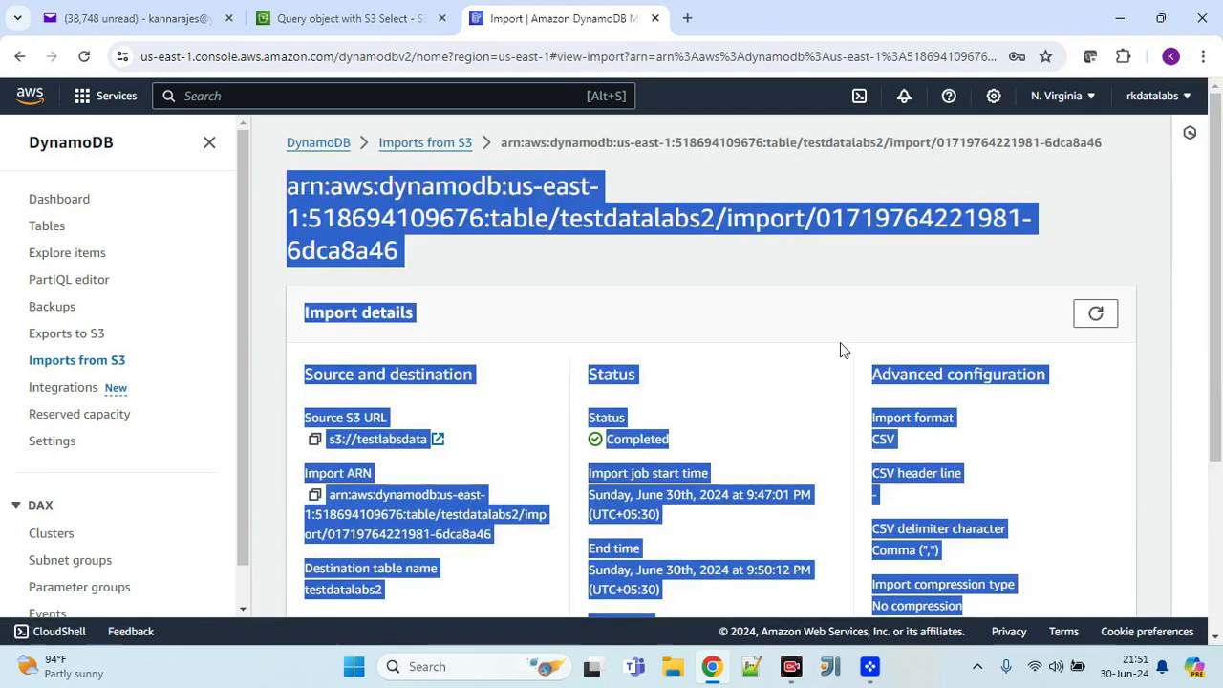
left_click(793, 382)
scroll(792, 430, "down", 2)
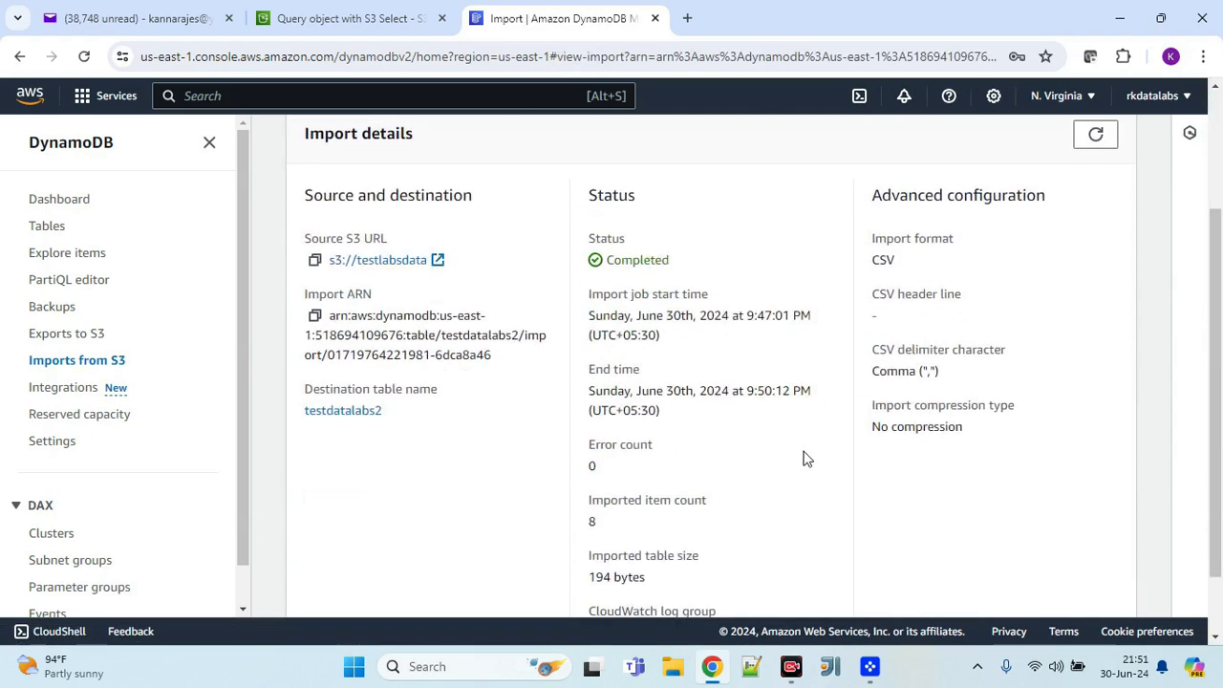
scroll(804, 459, "down", 1)
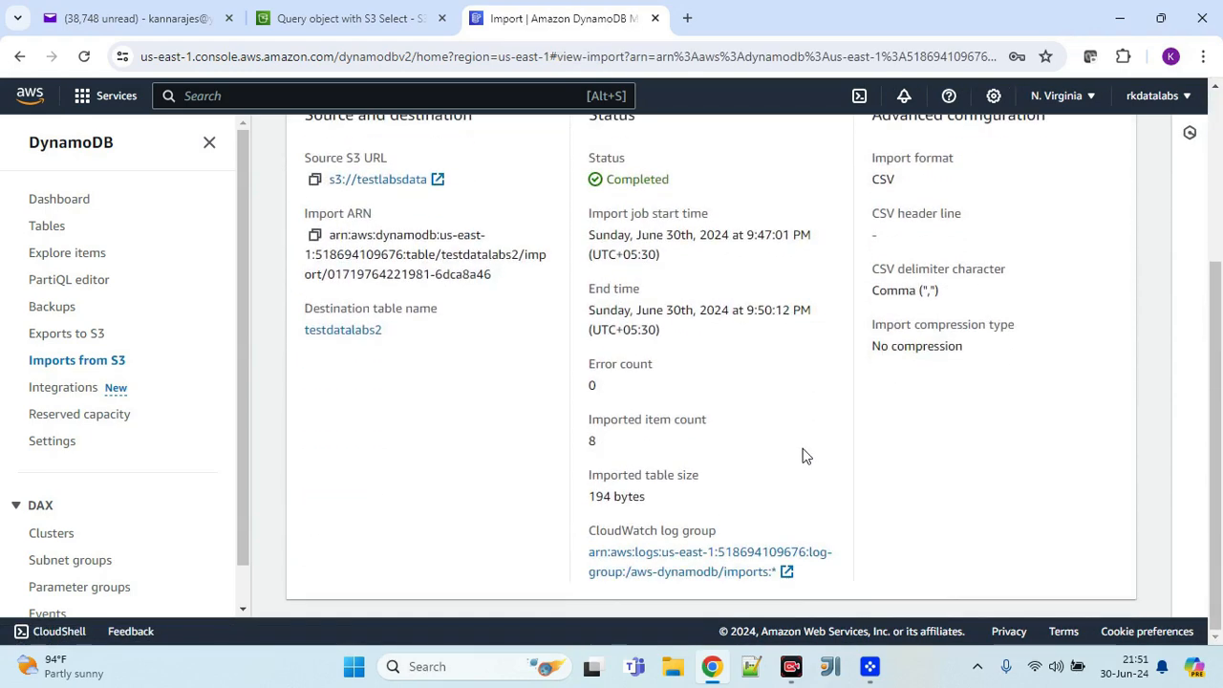
scroll(803, 457, "up", 3)
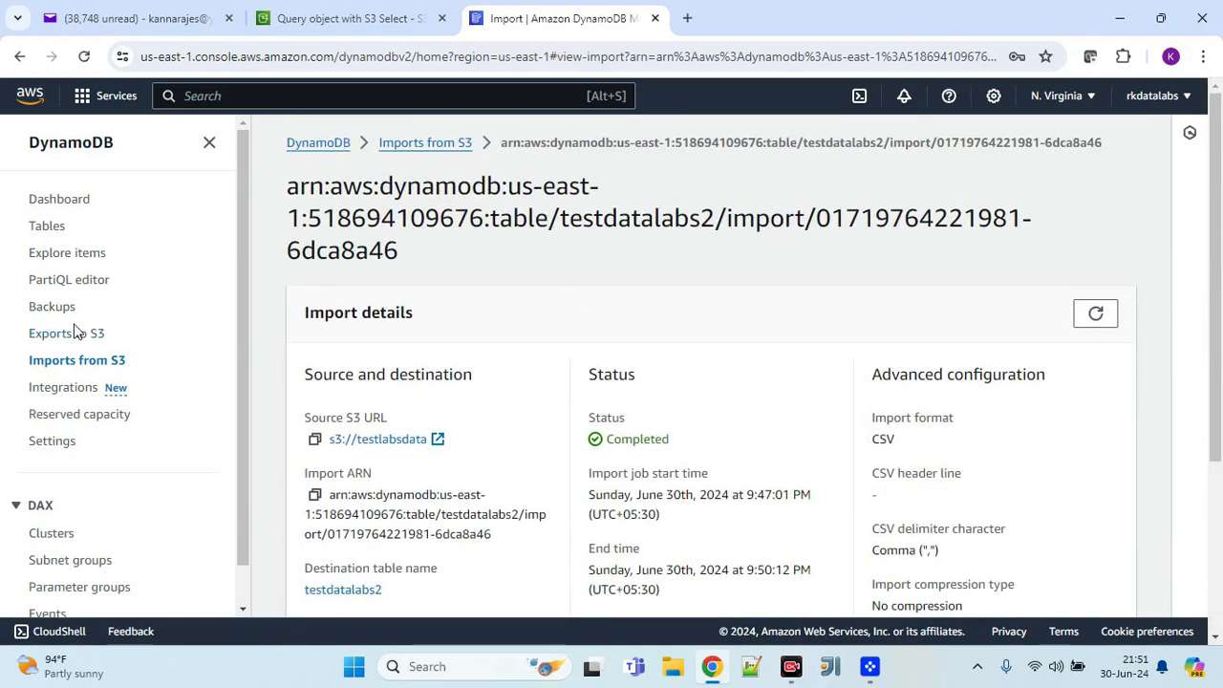
Step: Return to the tables list, open tamilboomi_training and explore its items
left_click(49, 229)
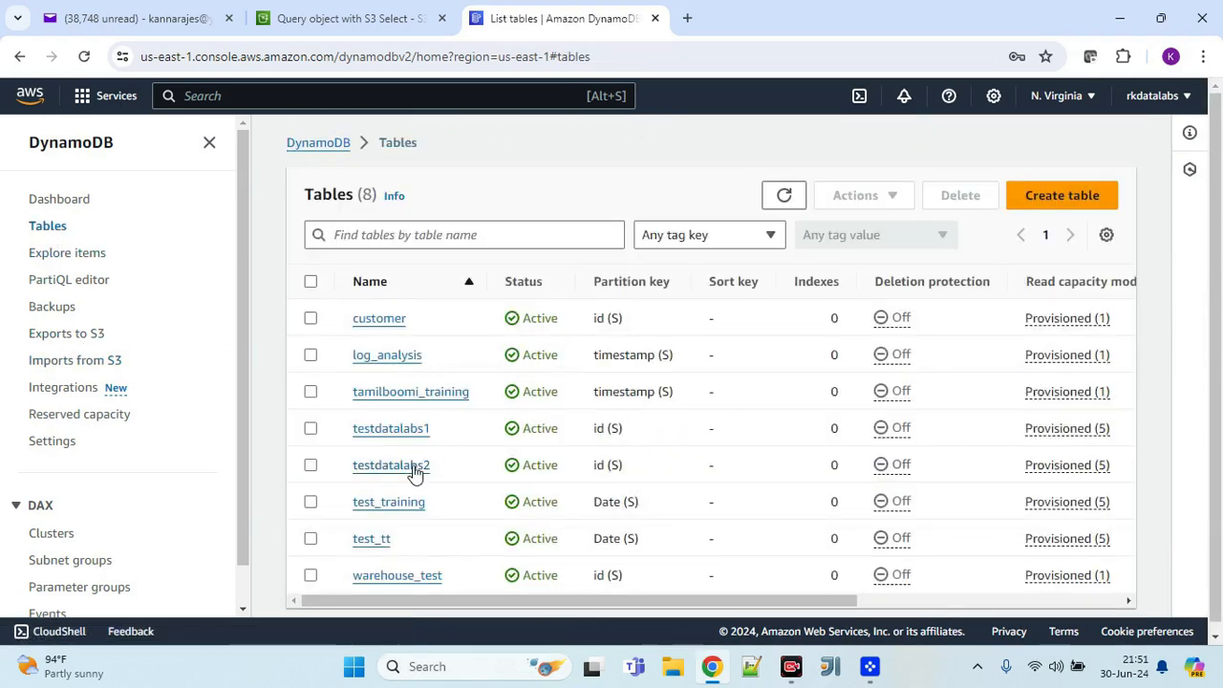
left_click(411, 392)
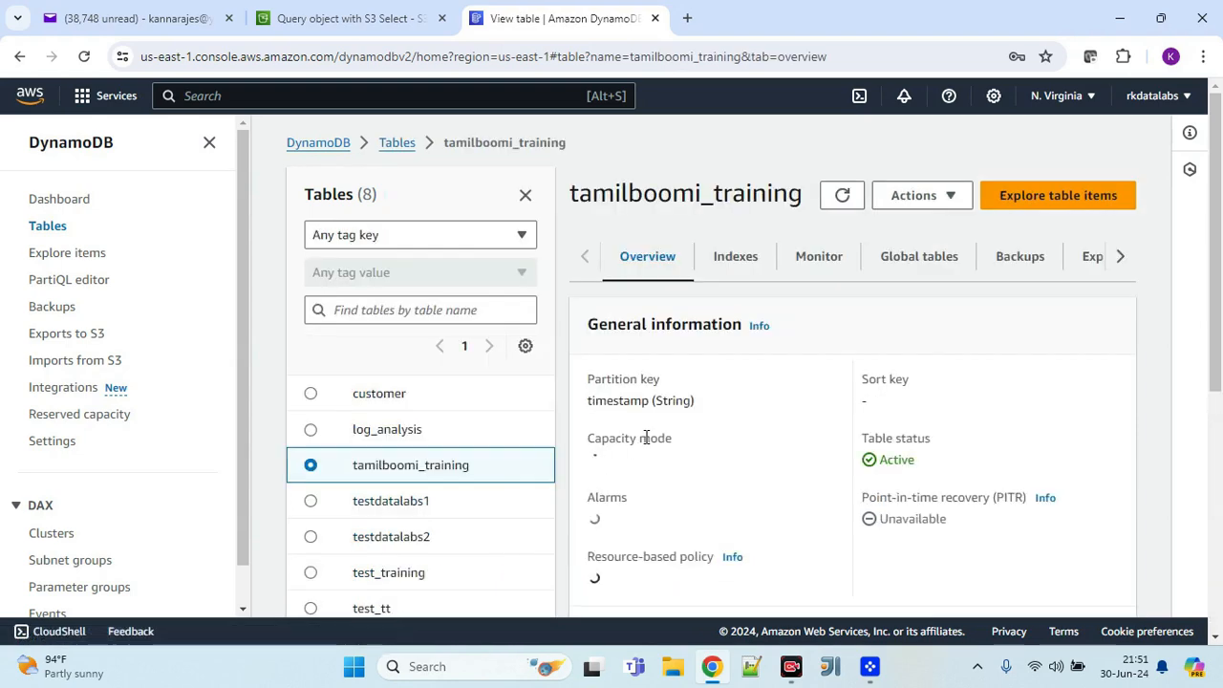
left_click(1025, 201)
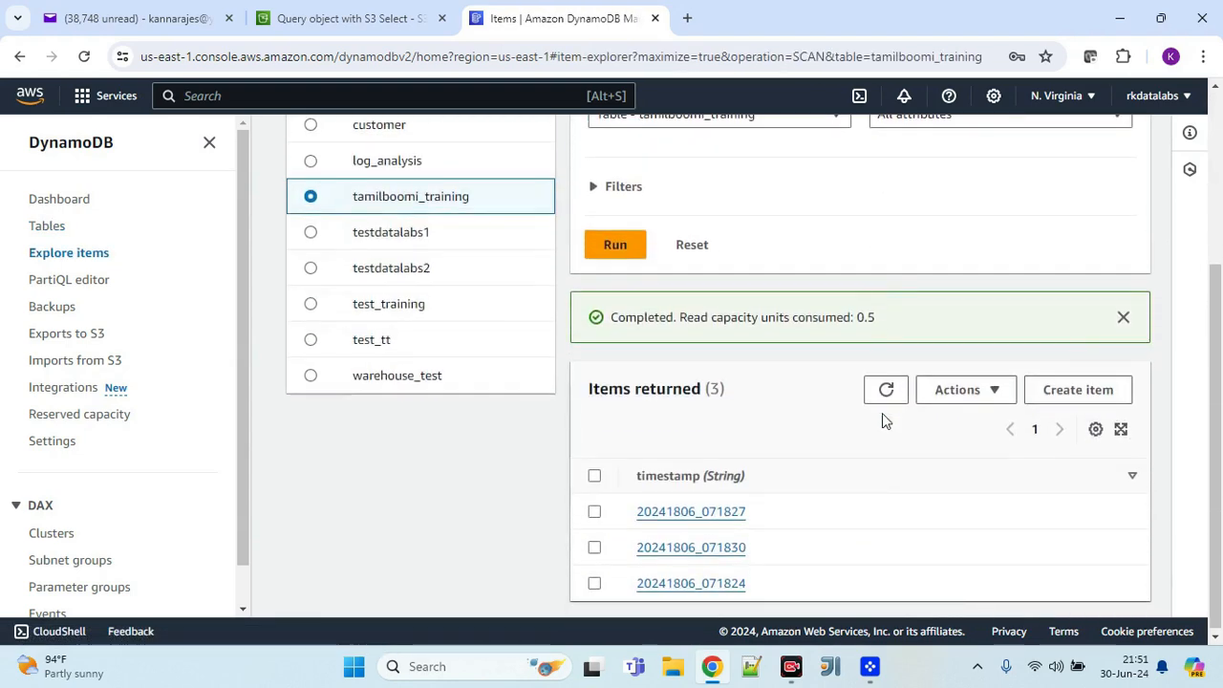
scroll(883, 413, "up", 3)
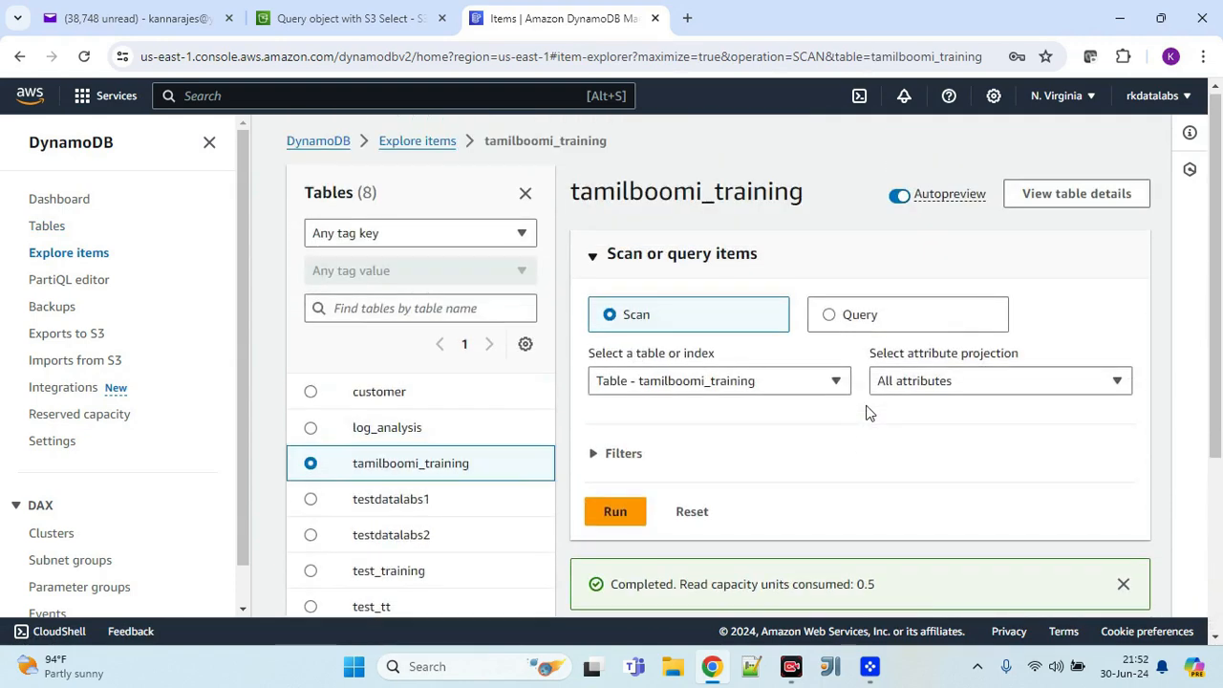
Step: Switch the item explorer to testdatalabs2 and check its scan and returned items
scroll(372, 471, "down", 1)
left_click(372, 450)
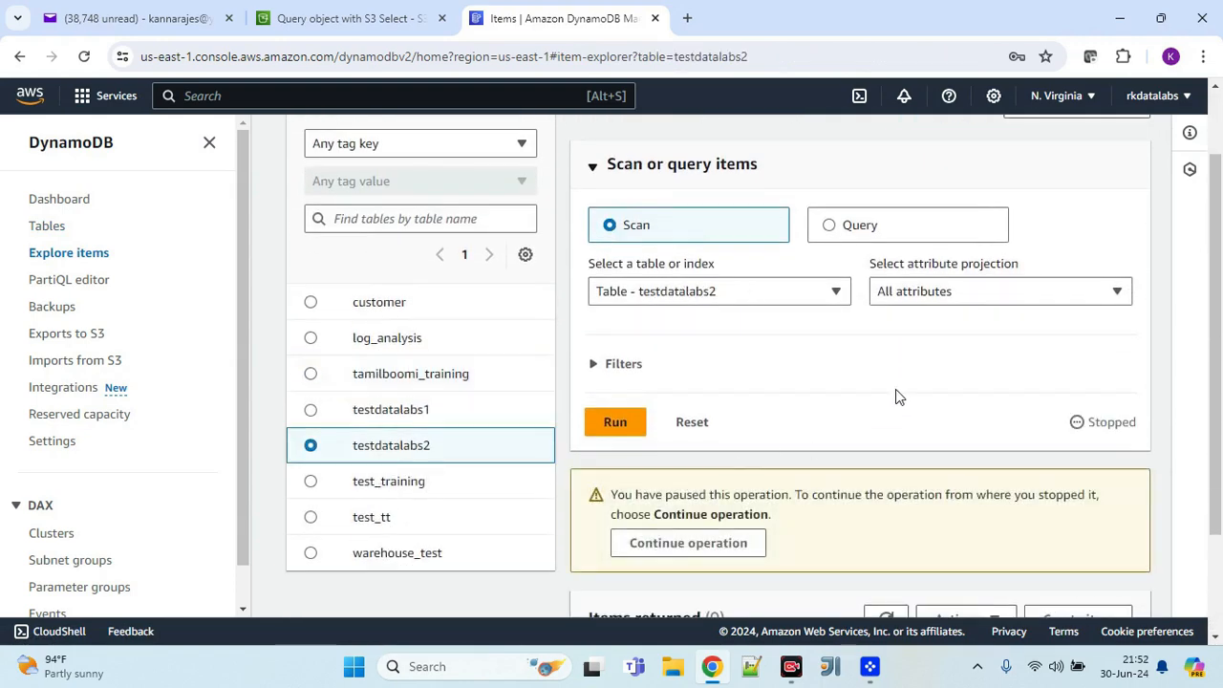
scroll(896, 388, "down", 2)
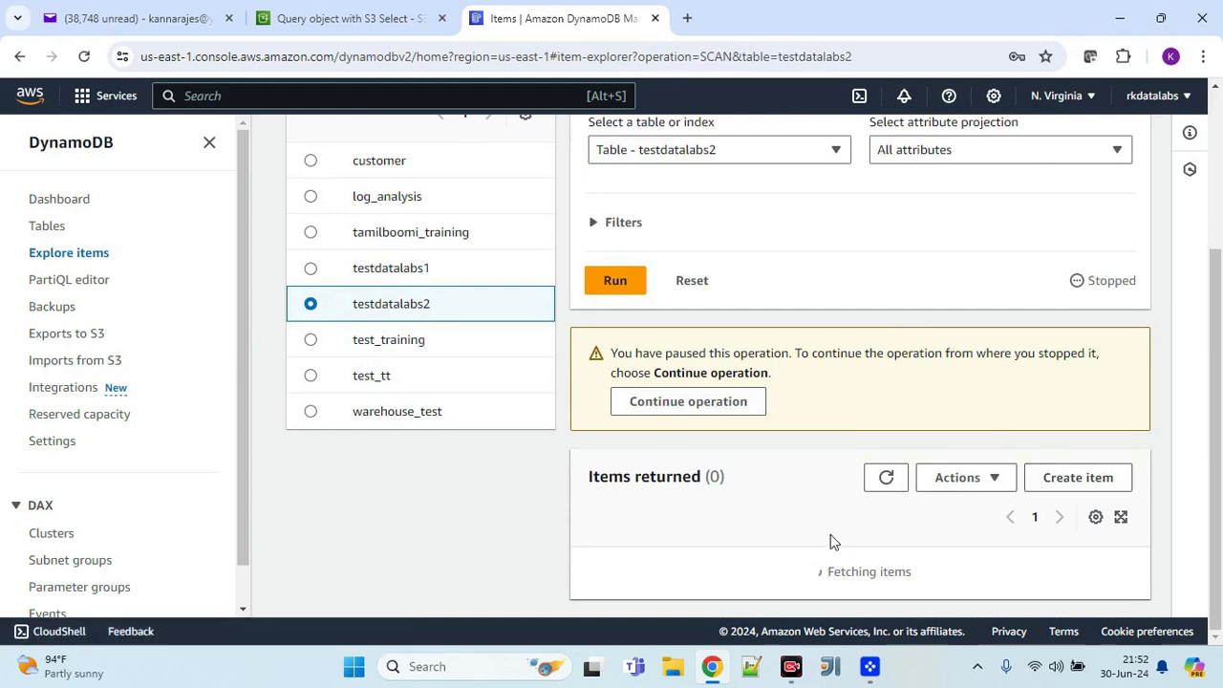
scroll(586, 330, "up", 2)
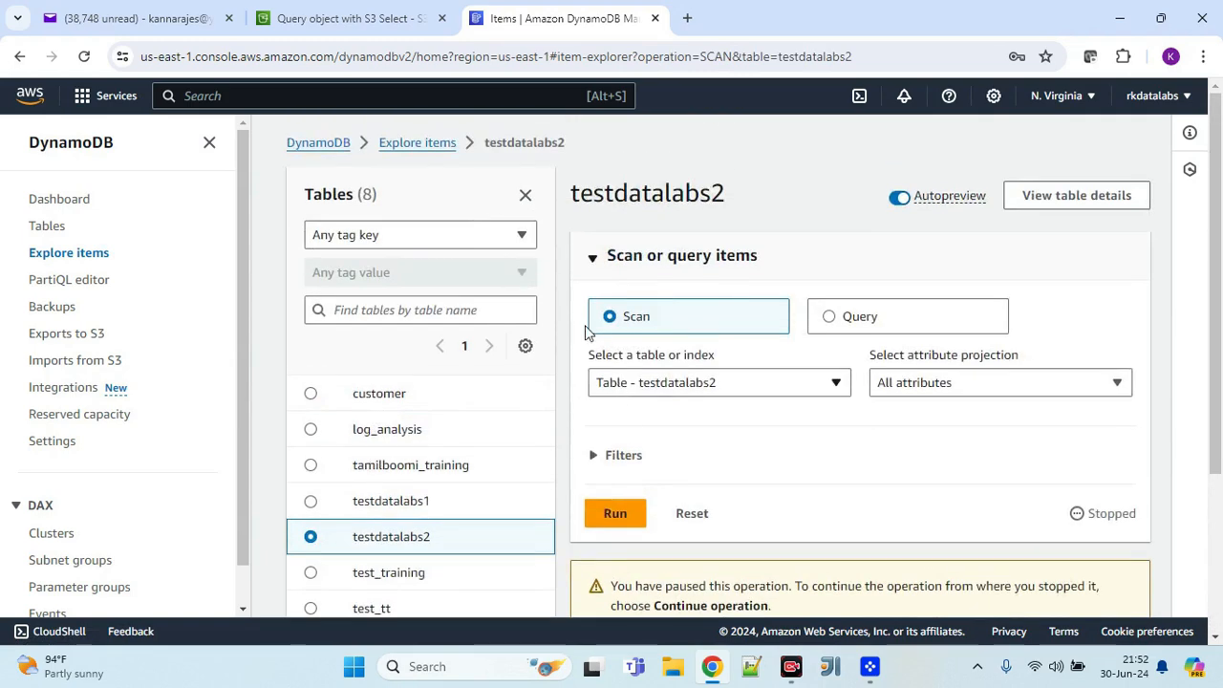
Step: Hide the tables list, continue the paused scan of testdatalabs2 and examine the returned items
left_click(525, 195)
scroll(851, 490, "down", 3)
scroll(853, 492, "down", 1)
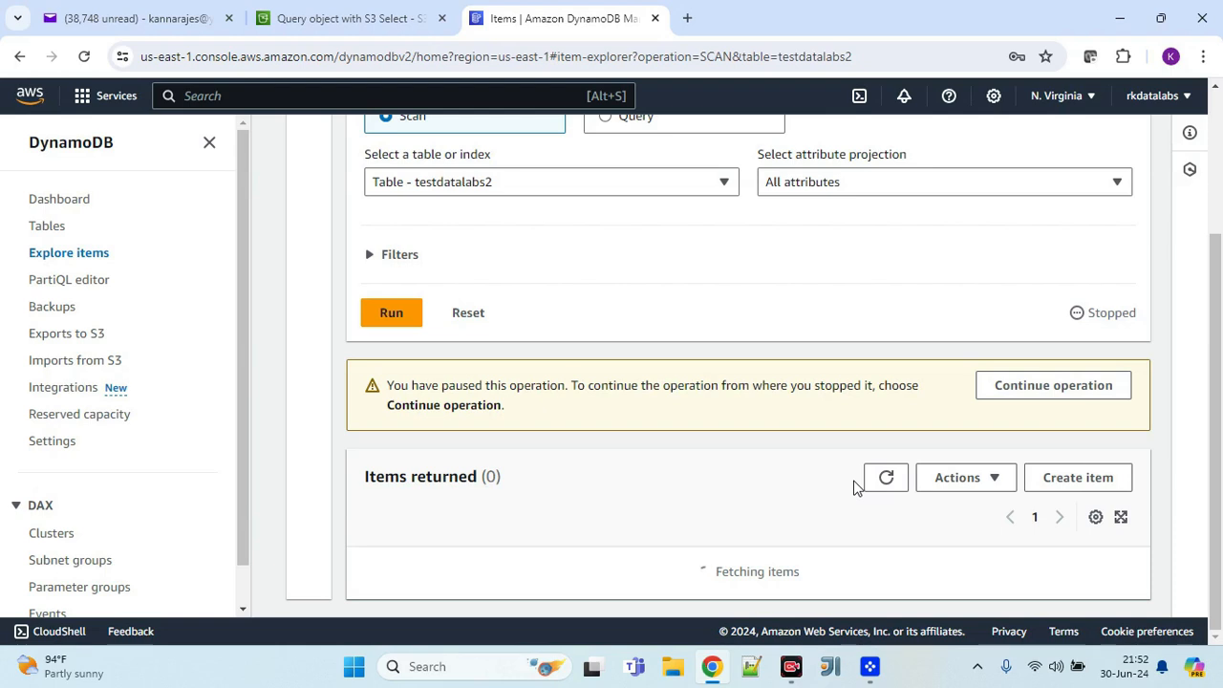
left_click(1011, 393)
scroll(774, 457, "down", 2)
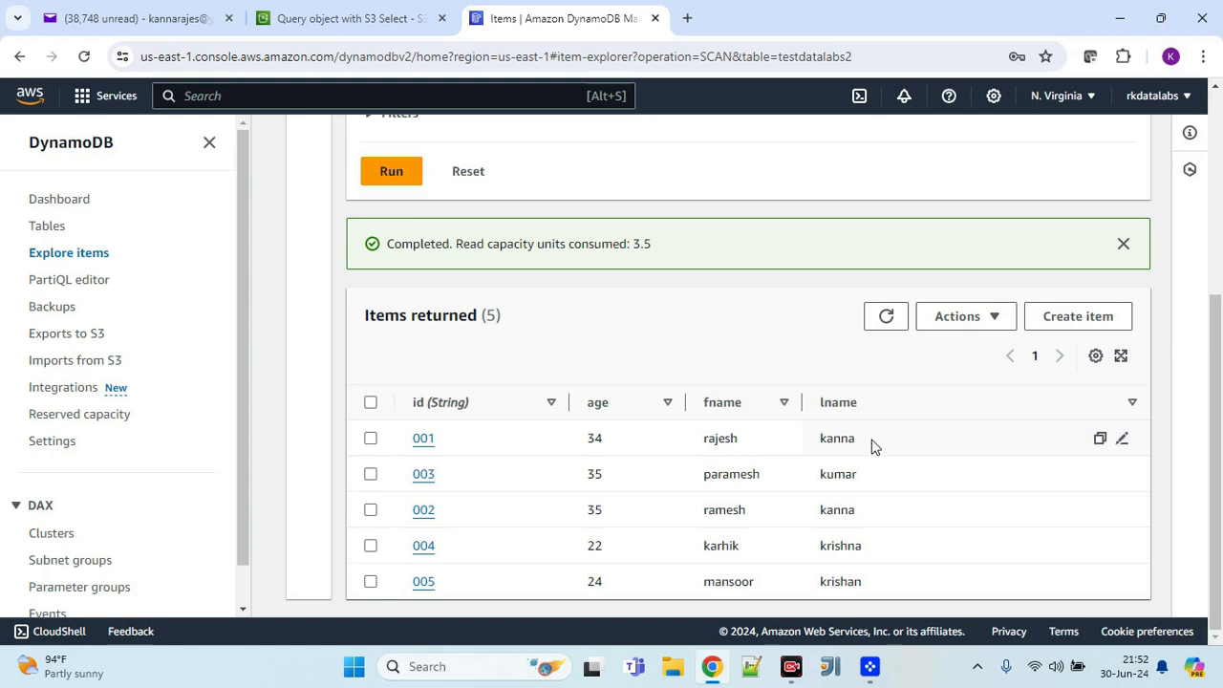
scroll(871, 446, "up", 4)
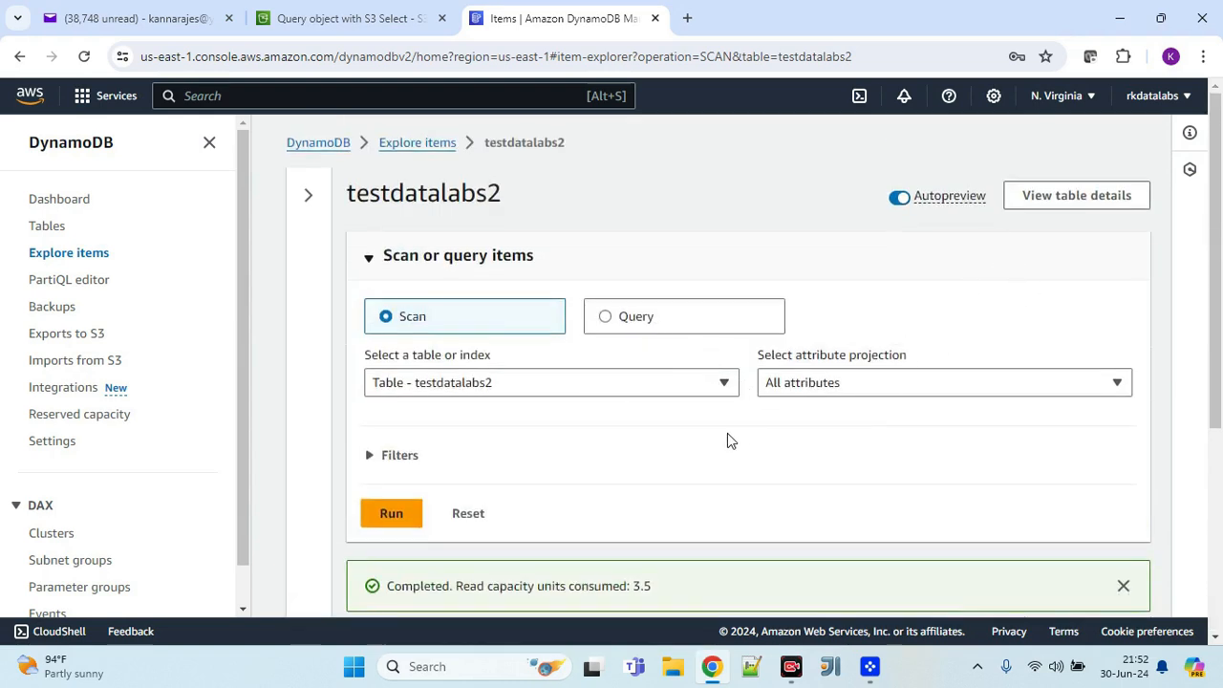
scroll(727, 440, "down", 4)
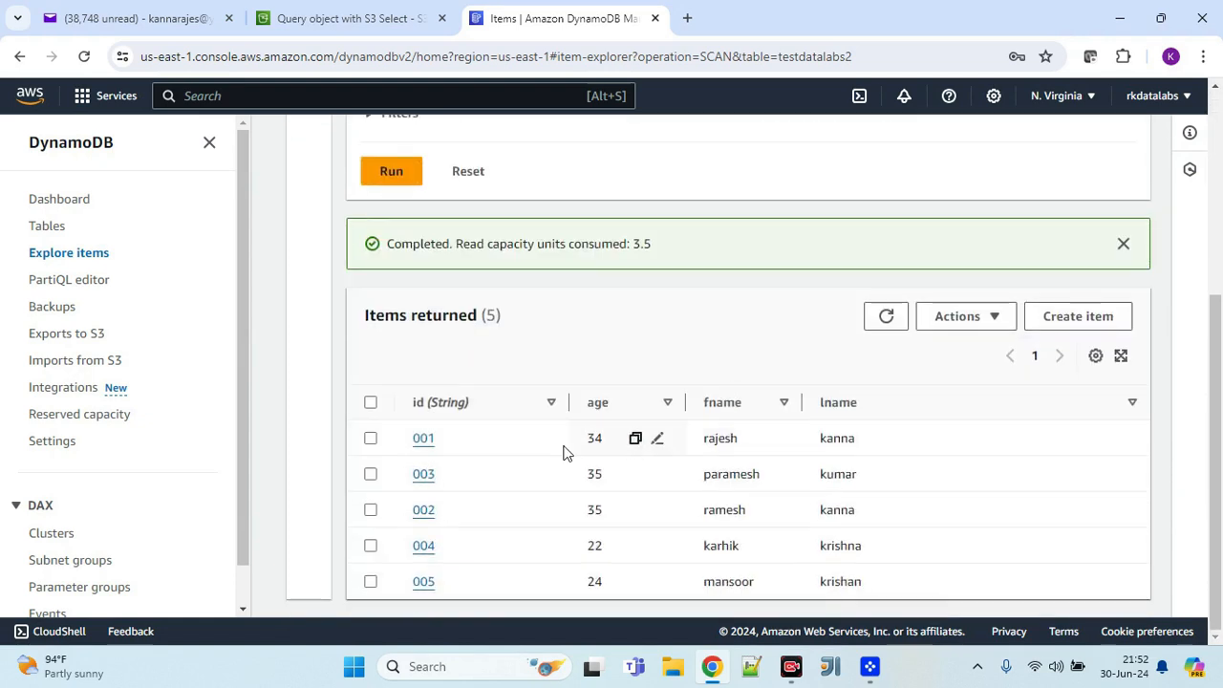
Step: Try to create a new item in testdatalabs2 with the id 005
left_click(1053, 323)
left_click(626, 379)
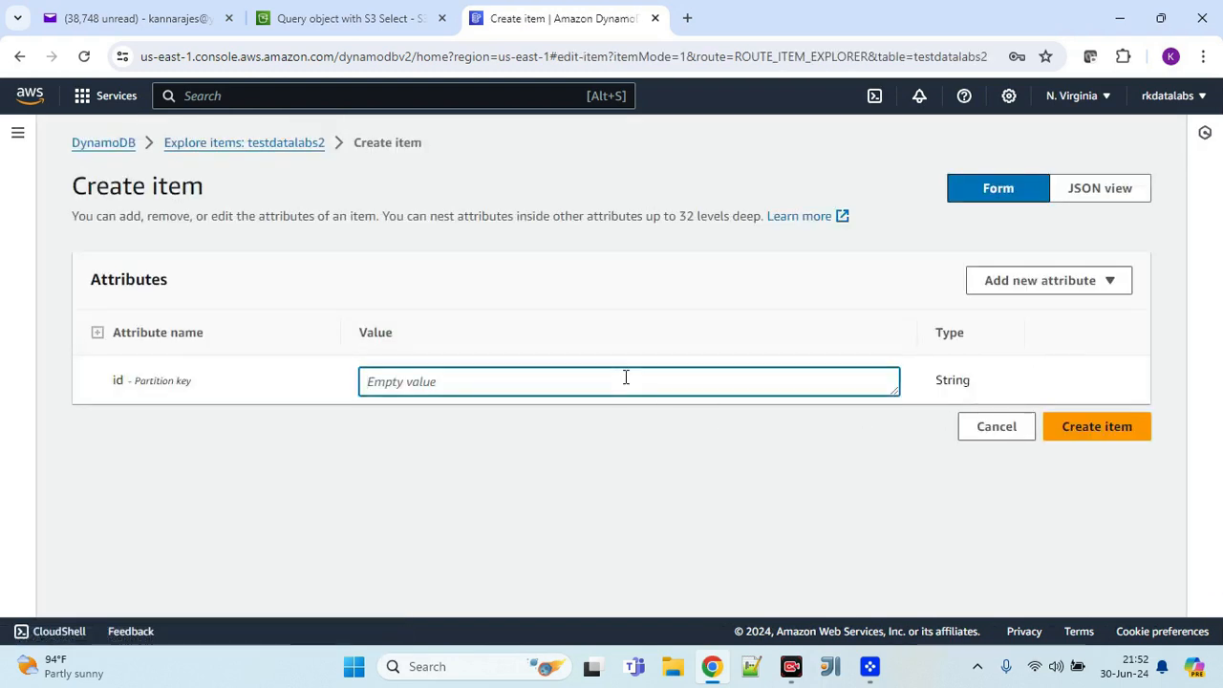
type("005")
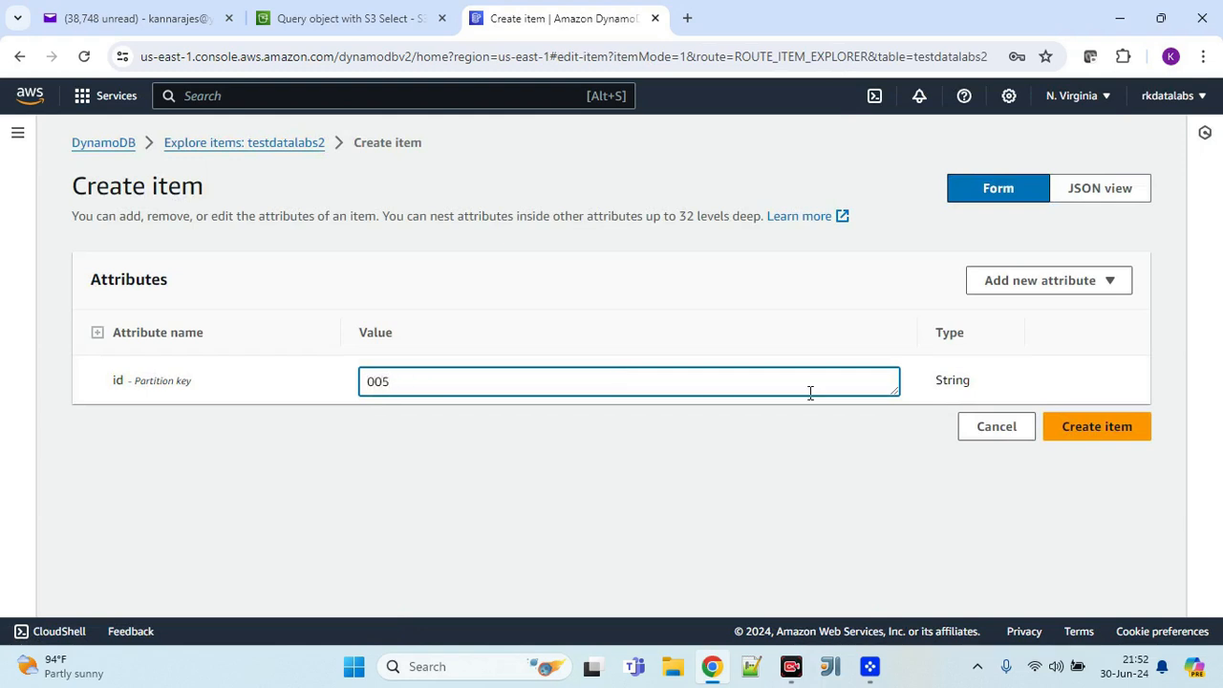
left_click(1090, 428)
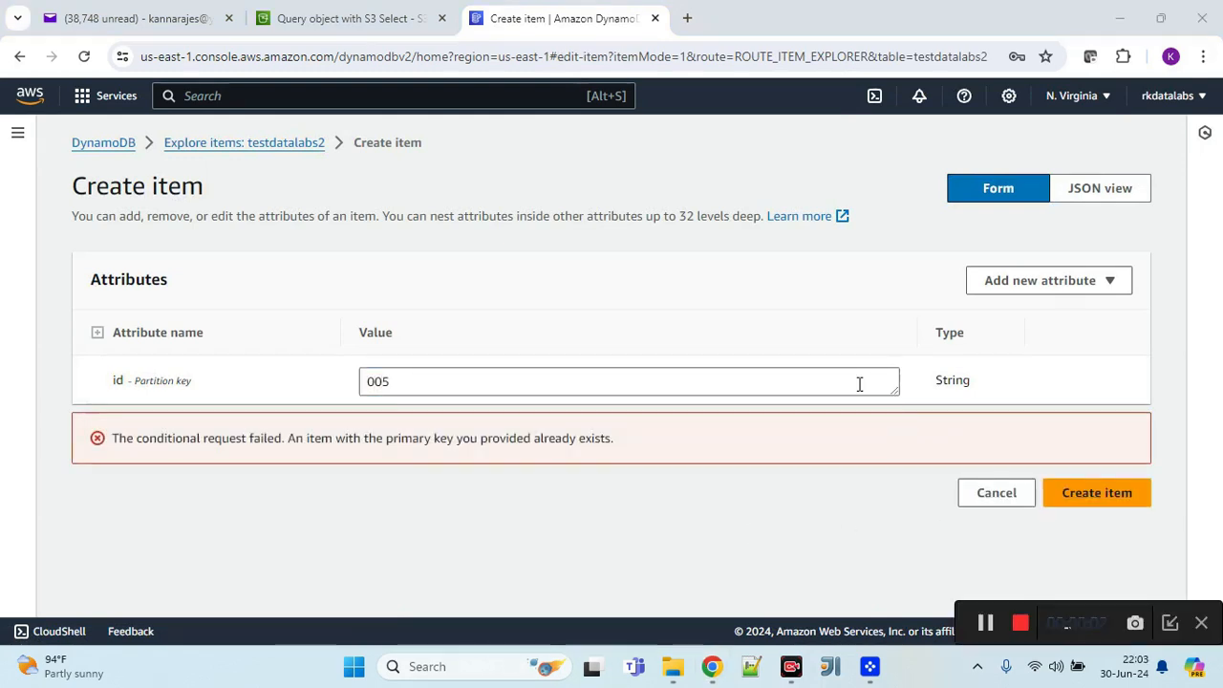
Step: Change the new item's id to 008, create the item and review the items returned for testdatalabs2
left_click(859, 382)
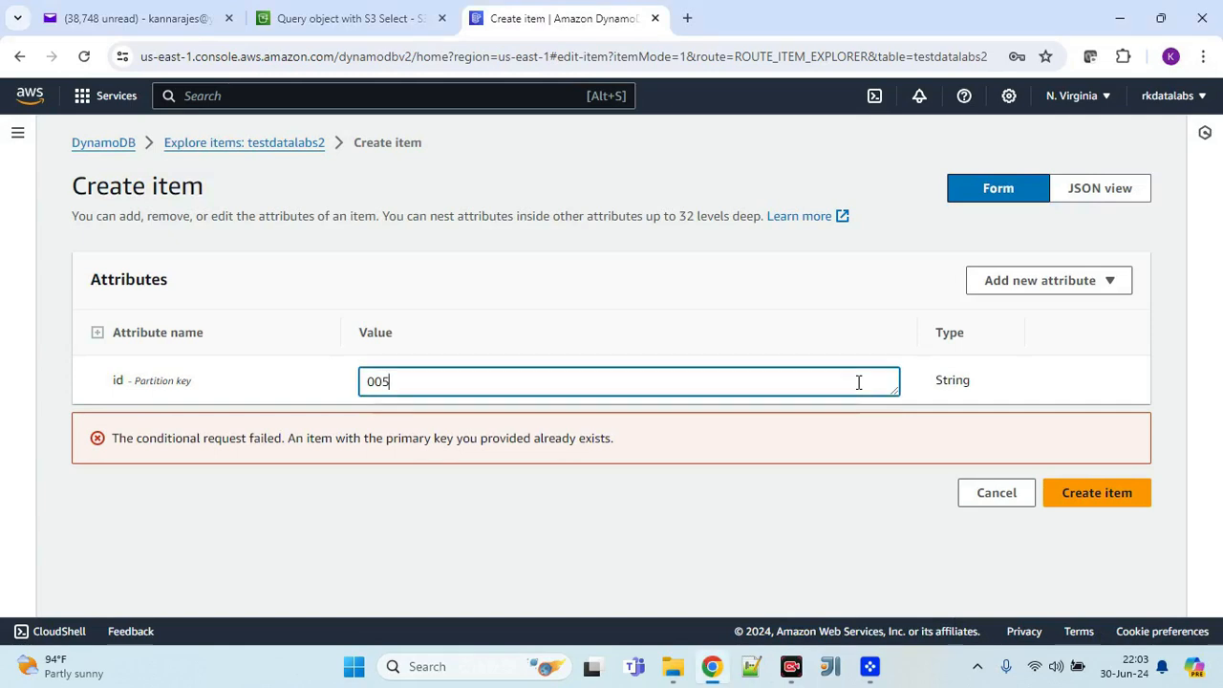
key("BackSpace")
type("8")
left_click(1070, 493)
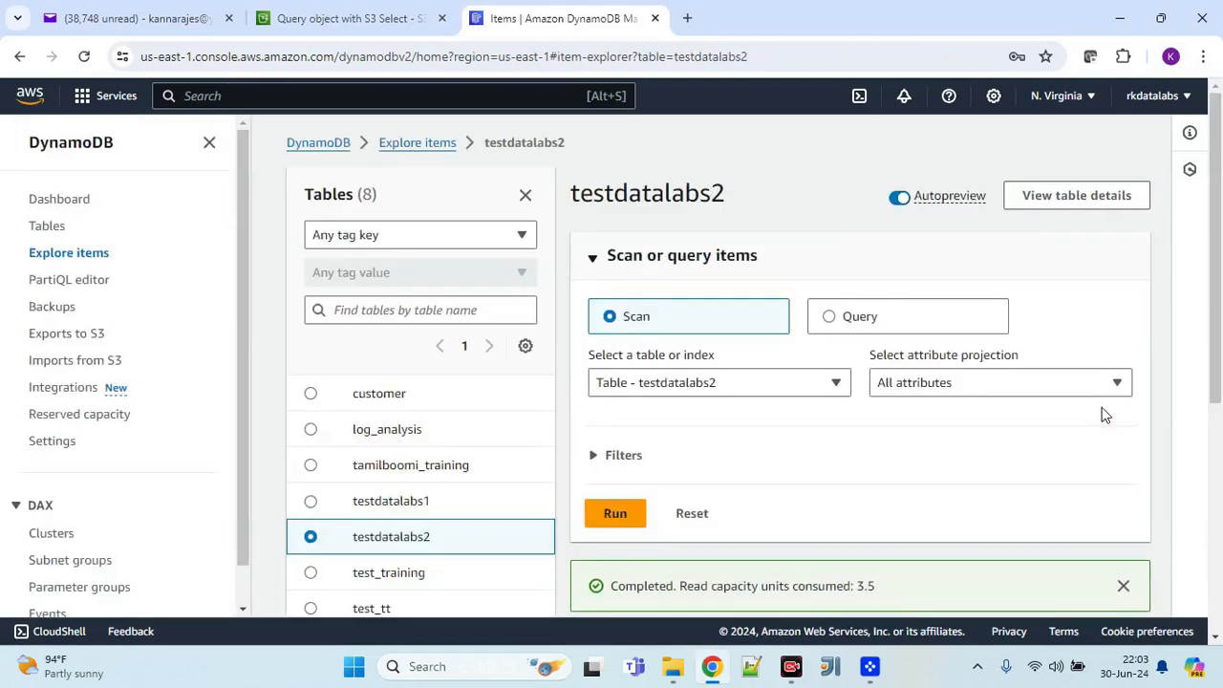
scroll(950, 446, "down", 5)
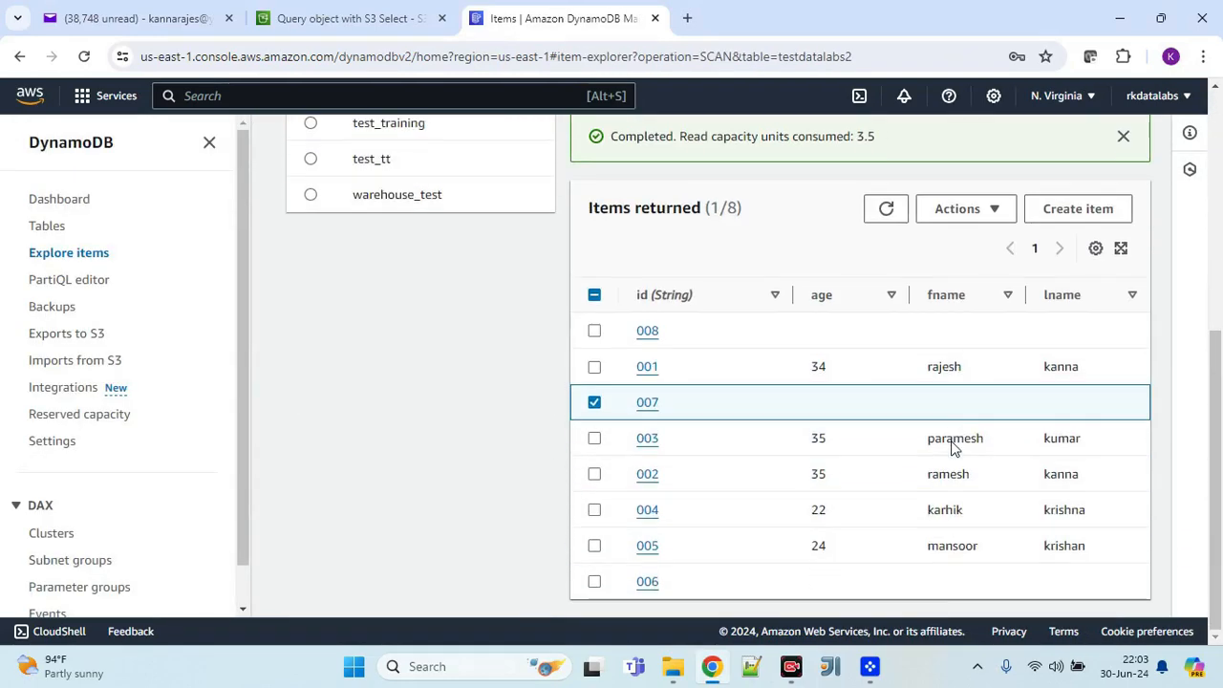